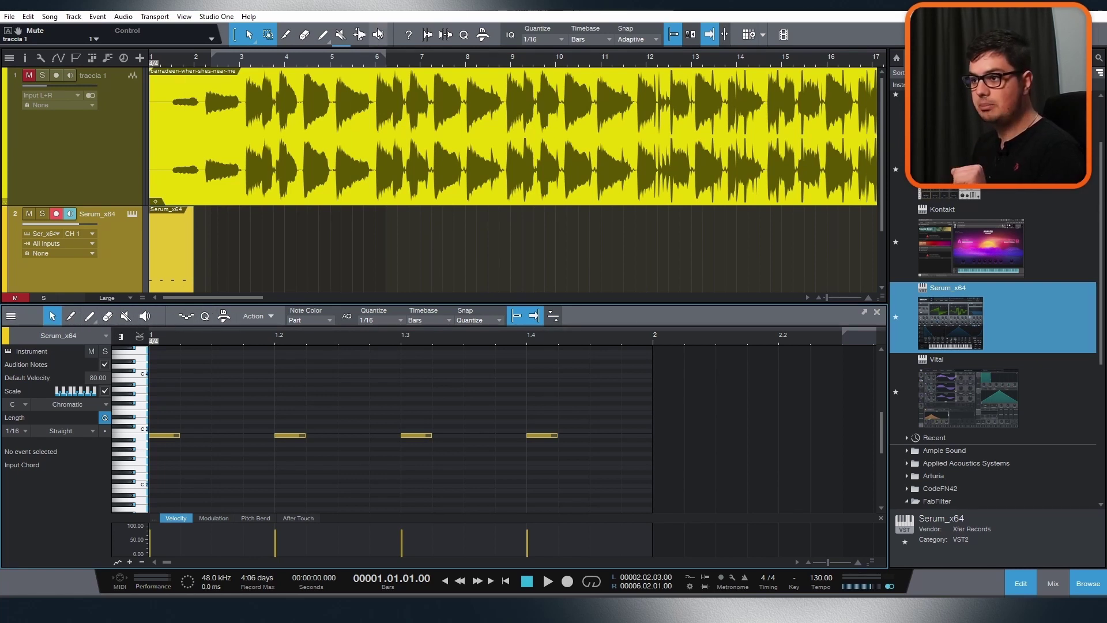
# - Hide the note editor and lengthen the Serum_x64 clip so that it ends at bar 3
pyautogui.click(1022, 583)
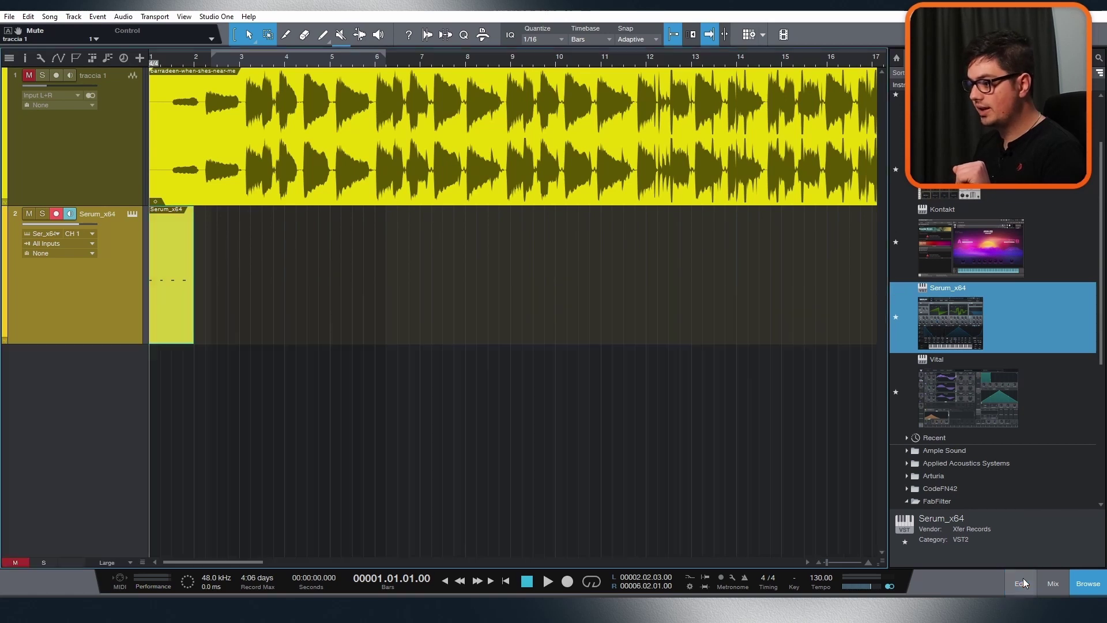
pyautogui.click(247, 36)
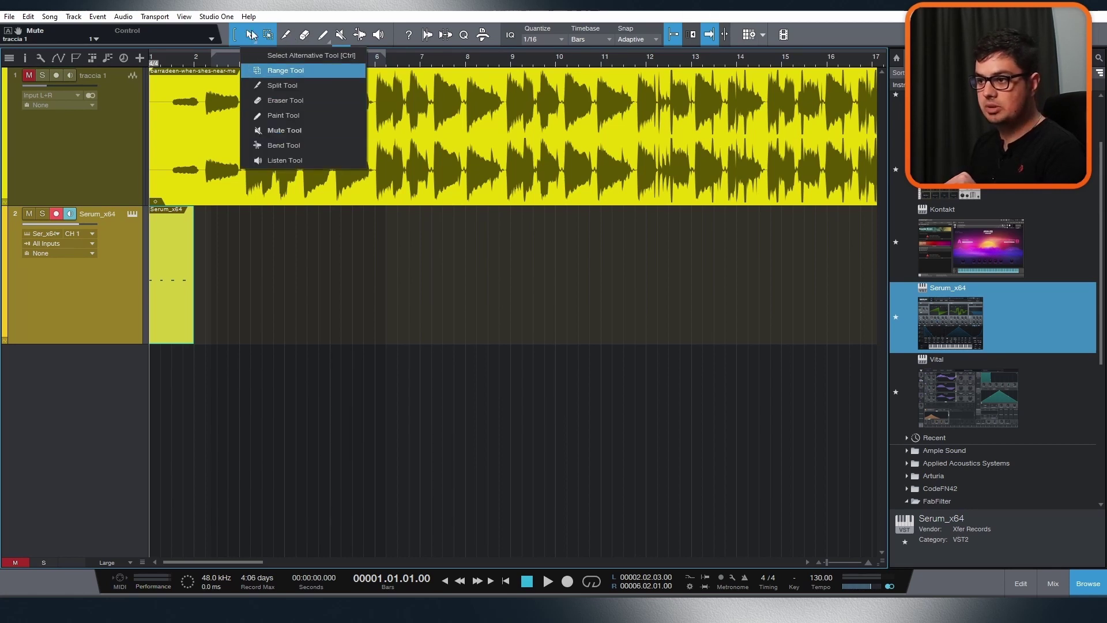
pyautogui.click(252, 36)
pyautogui.click(256, 183)
pyautogui.moveTo(255, 183); pyautogui.dragTo(180, 183)
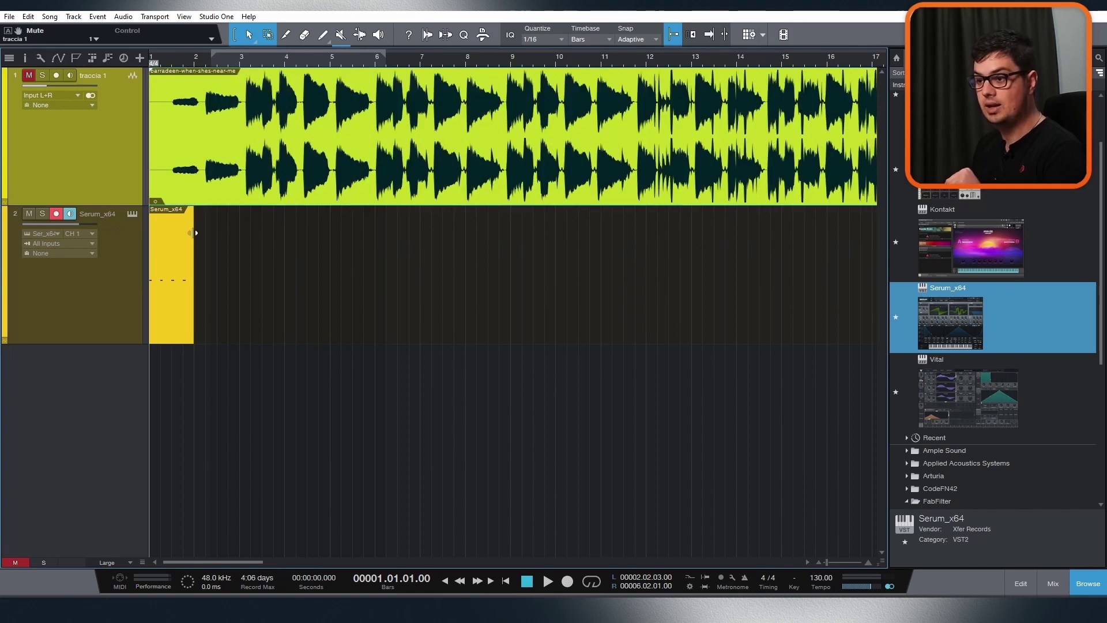
pyautogui.moveTo(194, 233); pyautogui.dragTo(240, 235)
pyautogui.moveTo(159, 166); pyautogui.dragTo(333, 173)
pyautogui.hotkey('ctrl', 'z')
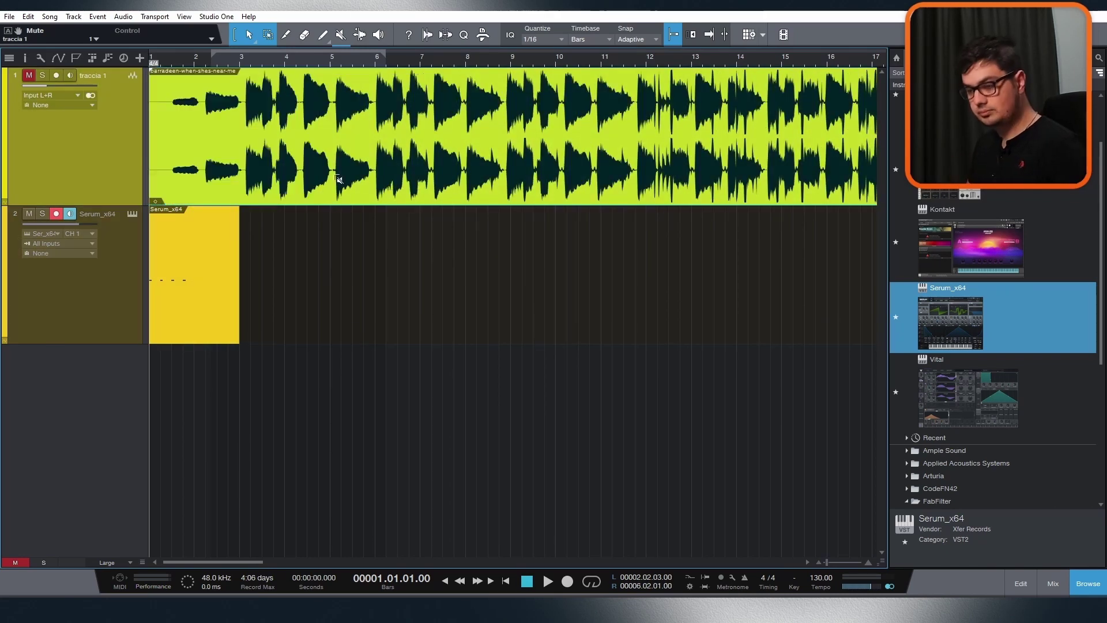
# - Split the traccia 1 audio event shortly after bar 2, in the gap between its first two sounds
pyautogui.click(286, 35)
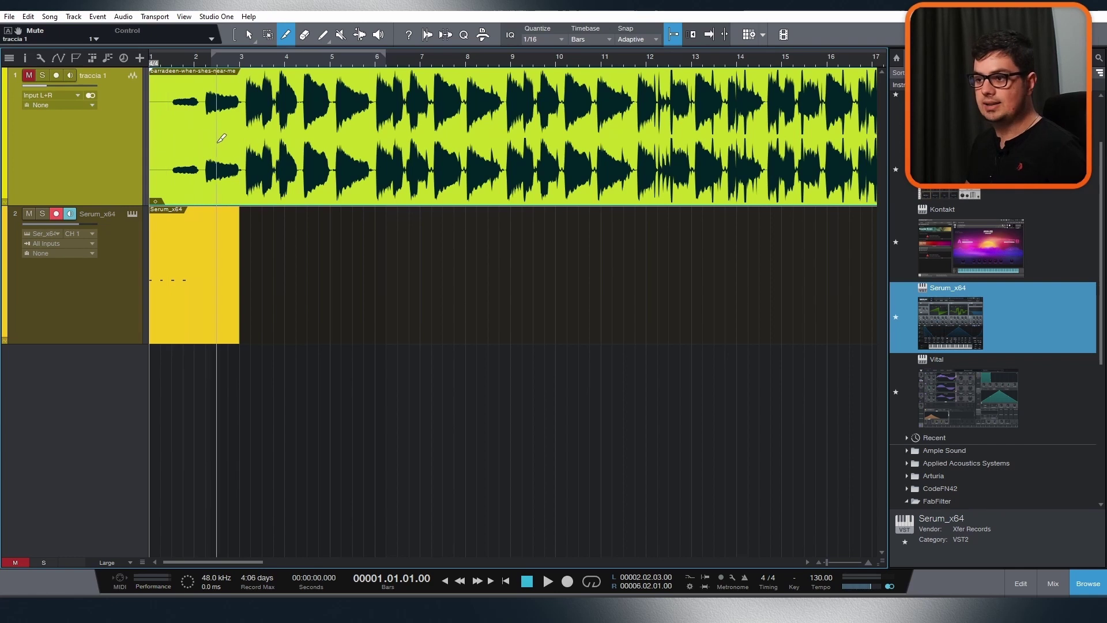
pyautogui.scroll(5, 217, 141)
pyautogui.hscroll(-5, 255, 142)
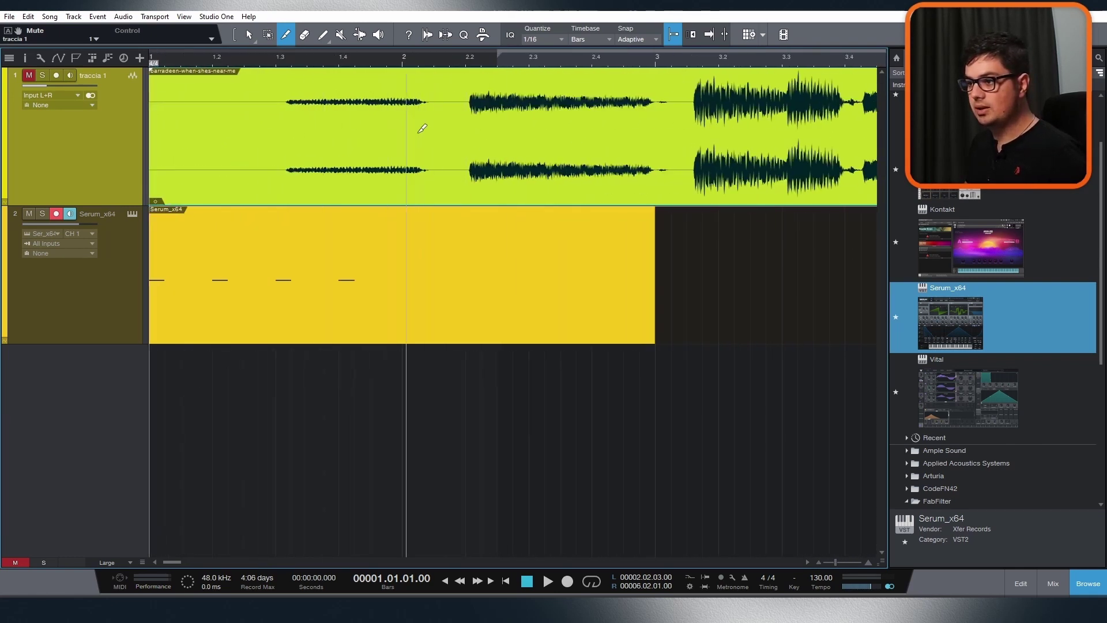
pyautogui.click(446, 136)
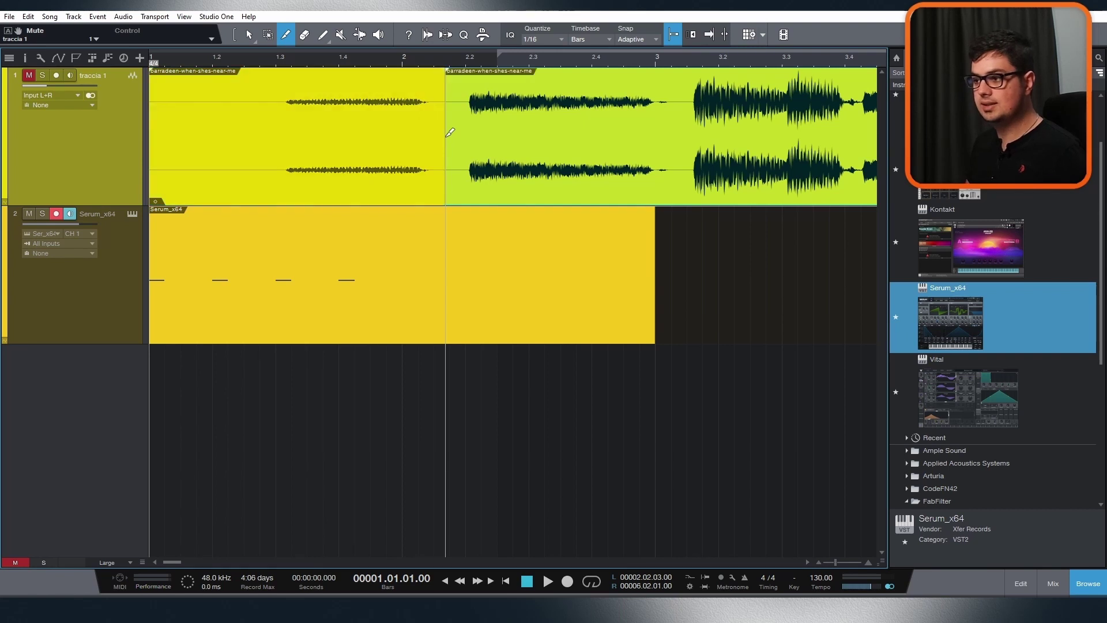
pyautogui.scroll(-7, 433, 137)
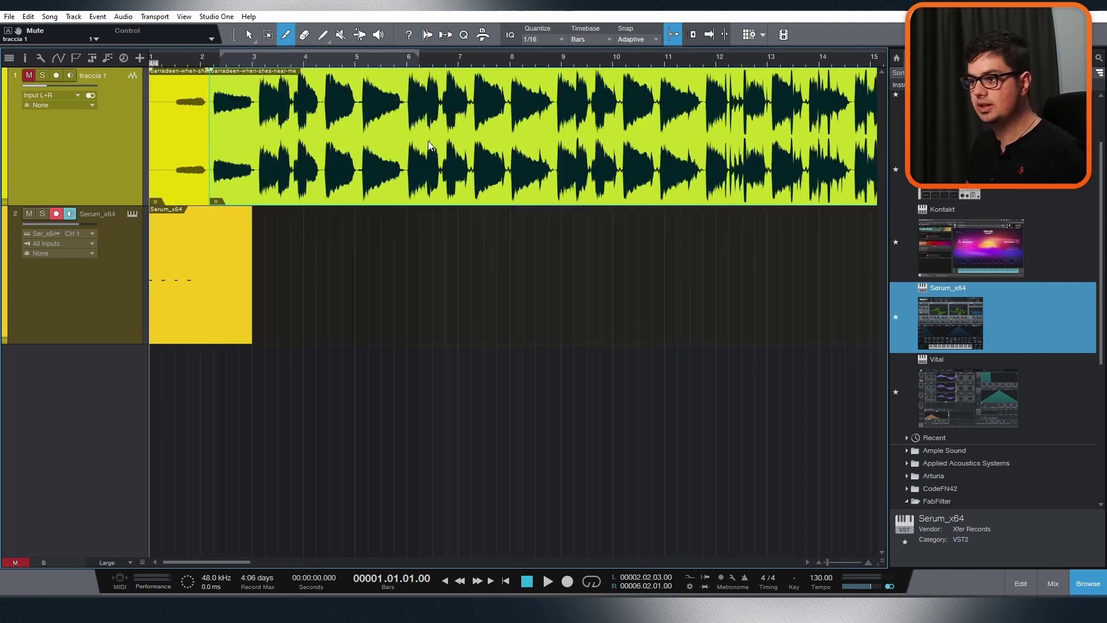
pyautogui.scroll(2, 194, 128)
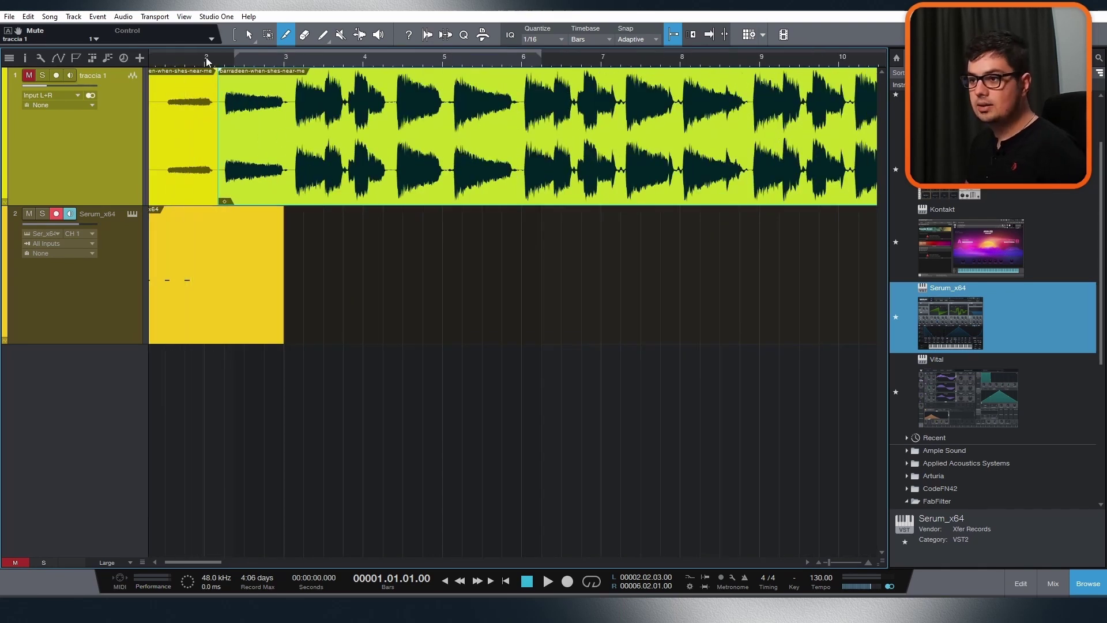
# - Try moving the two audio pieces apart on traccia 1, and undo the moves and the split
pyautogui.click(249, 34)
pyautogui.moveTo(245, 181); pyautogui.dragTo(387, 185)
pyautogui.moveTo(186, 177)
pyautogui.mouseDown()
pyautogui.moveTo(218, 178)
pyautogui.moveTo(199, 180)
pyautogui.mouseUp()
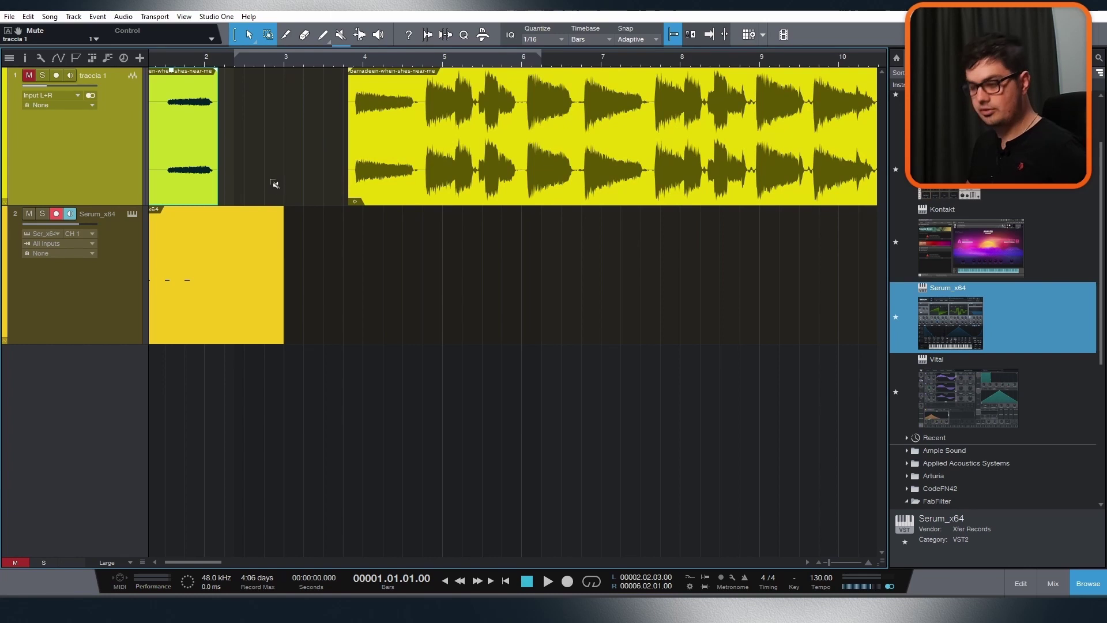
pyautogui.hotkey('ctrl', 'z')
pyautogui.hotkey('ctrl', 'z')
pyautogui.hotkey('ctrl', 'z')
pyautogui.hotkey('ctrl', 'z')
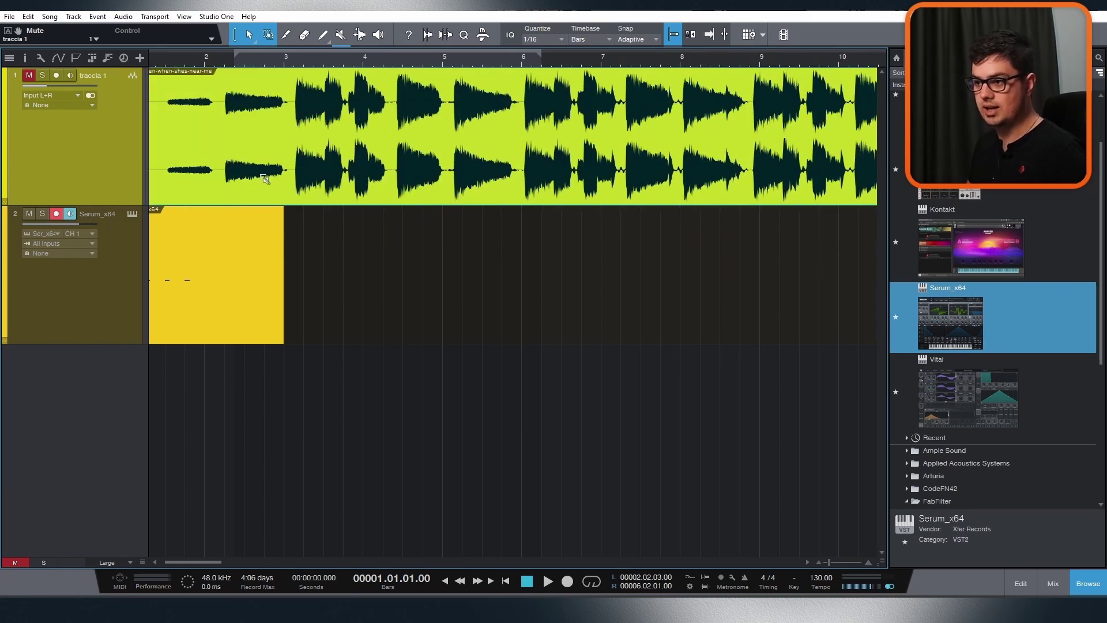
# - Try erasing the whole audio event on traccia 1 with the Eraser tool, and undo the deletion
pyautogui.click(304, 36)
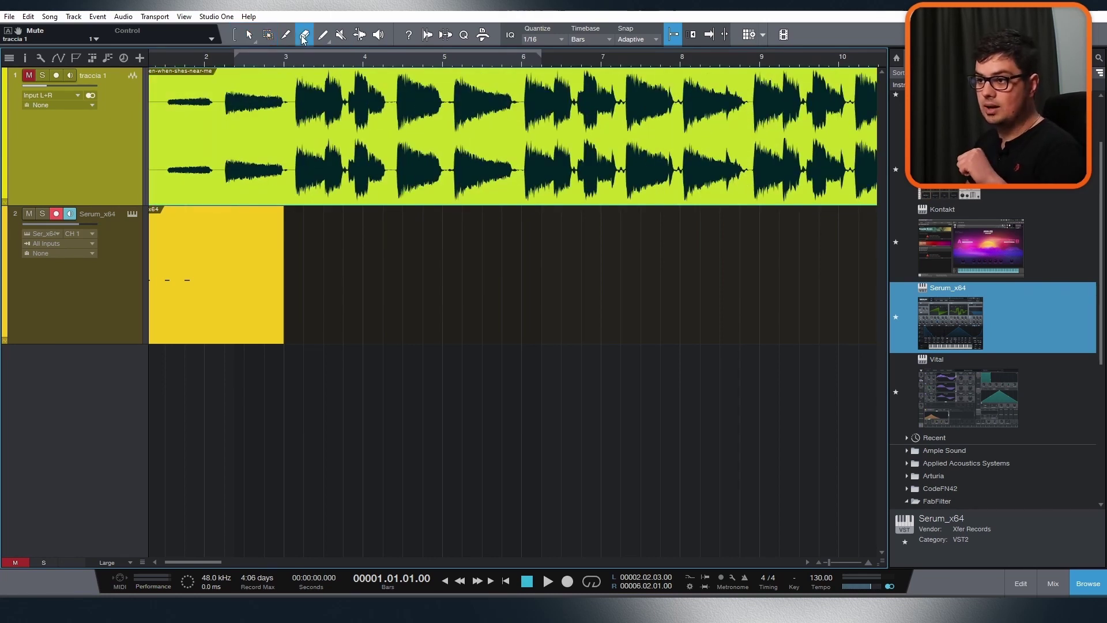
pyautogui.click(267, 187)
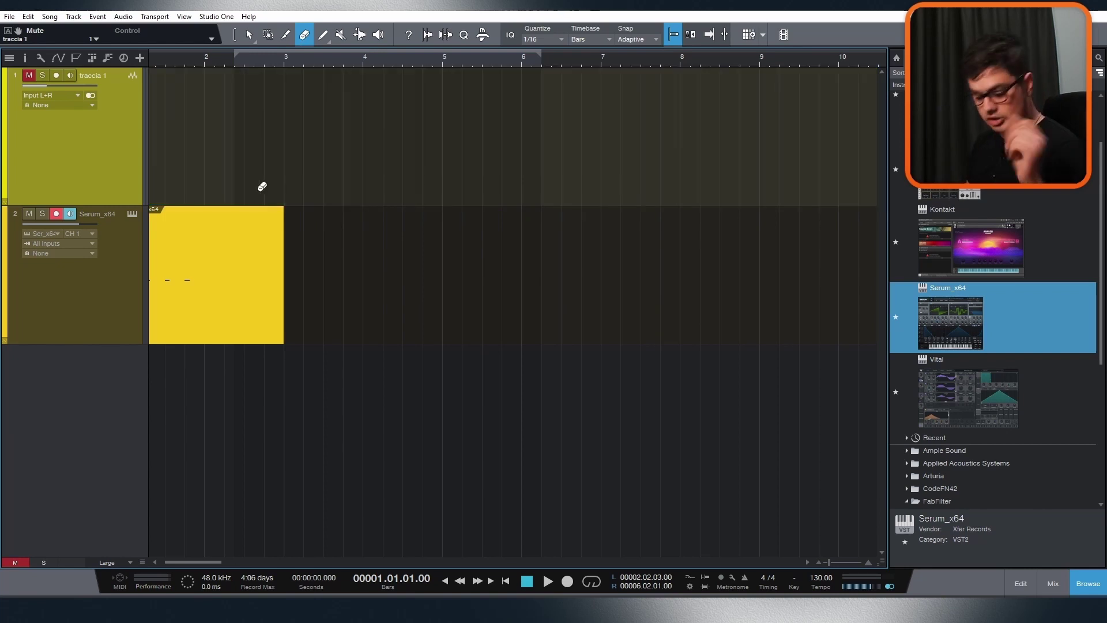
pyautogui.hotkey('ctrl', 'z')
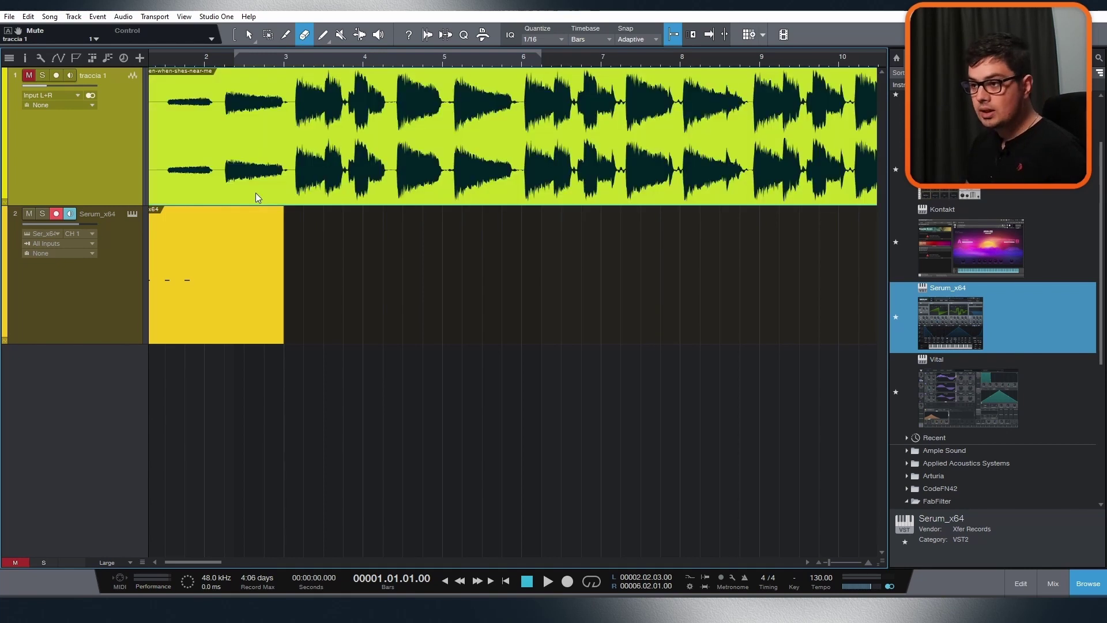
# - Try painting an empty event over the traccia 1 audio, undo it, and view the Paint tool's shape options
pyautogui.click(321, 38)
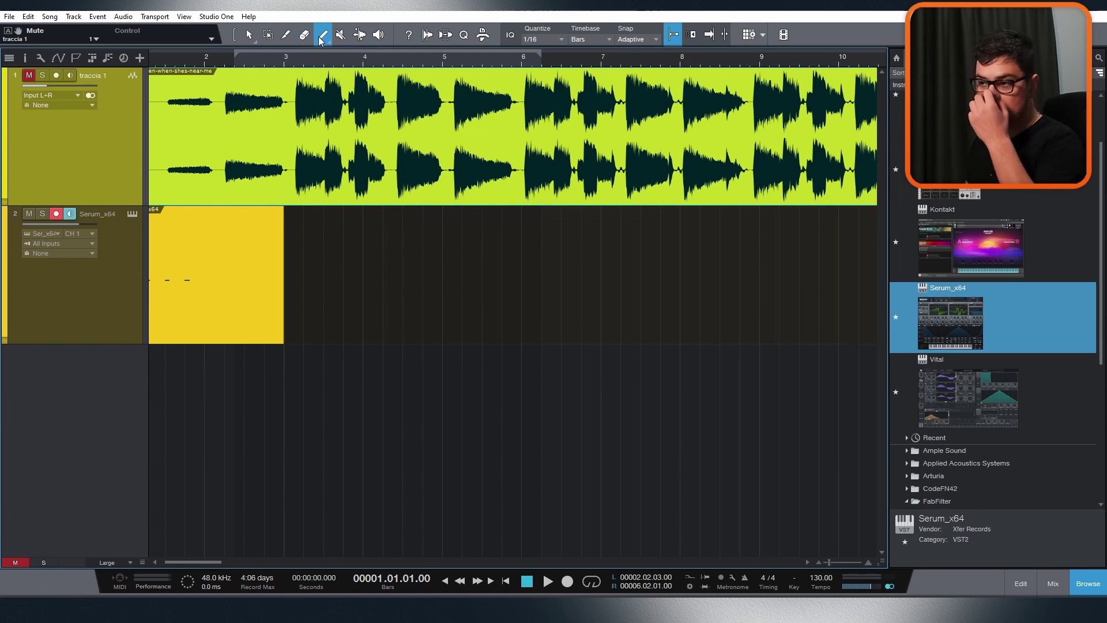
pyautogui.moveTo(340, 128); pyautogui.dragTo(564, 133)
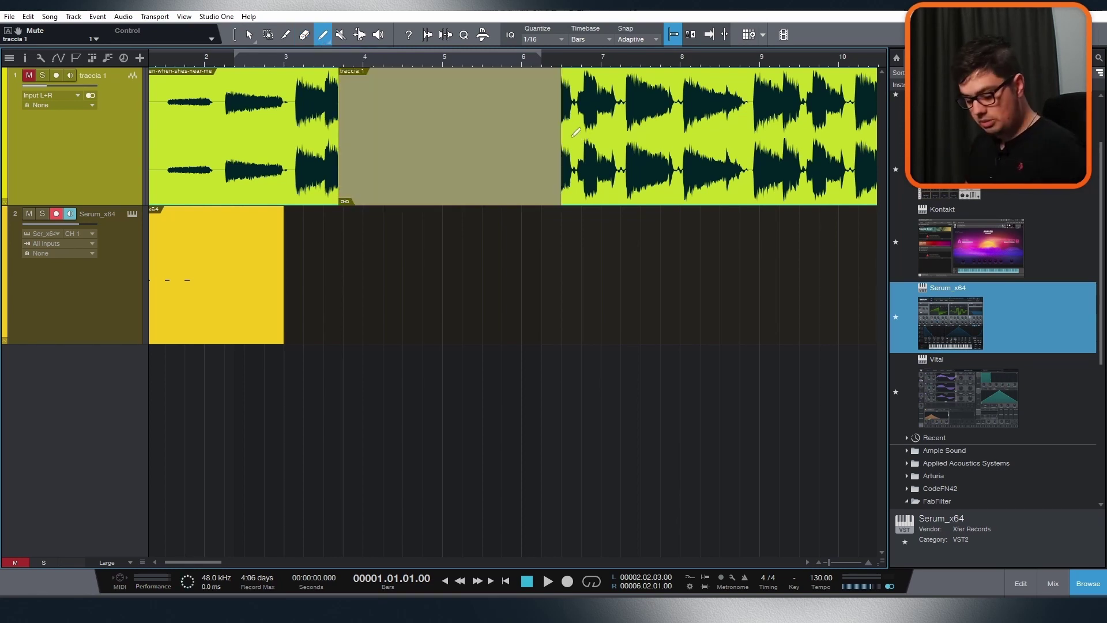
pyautogui.hotkey('ctrl', 'z')
pyautogui.click(329, 43)
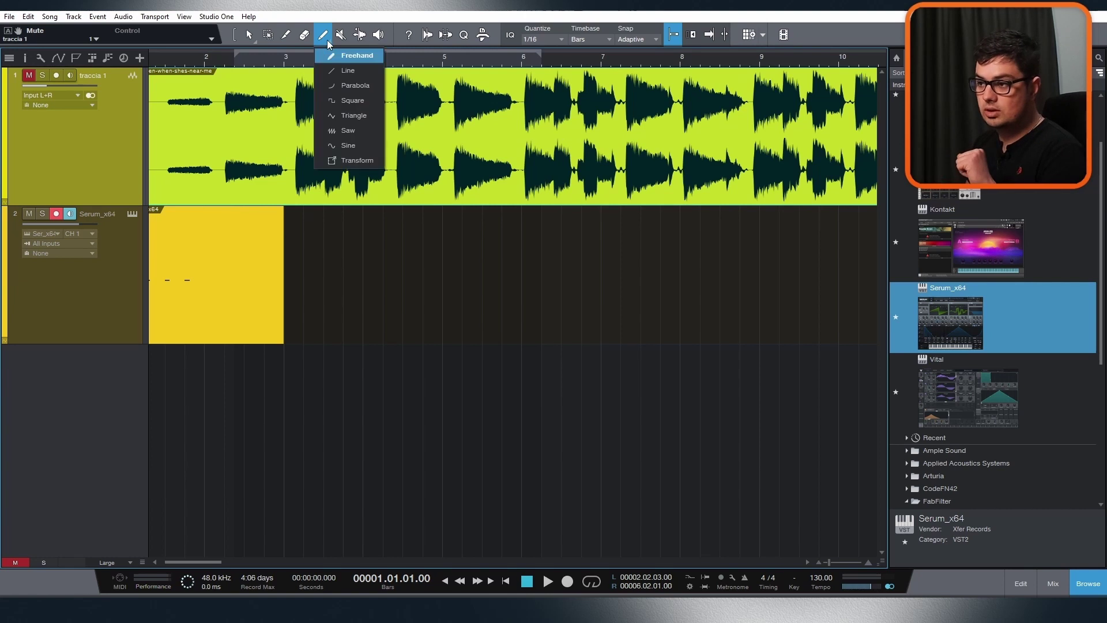
pyautogui.click(327, 38)
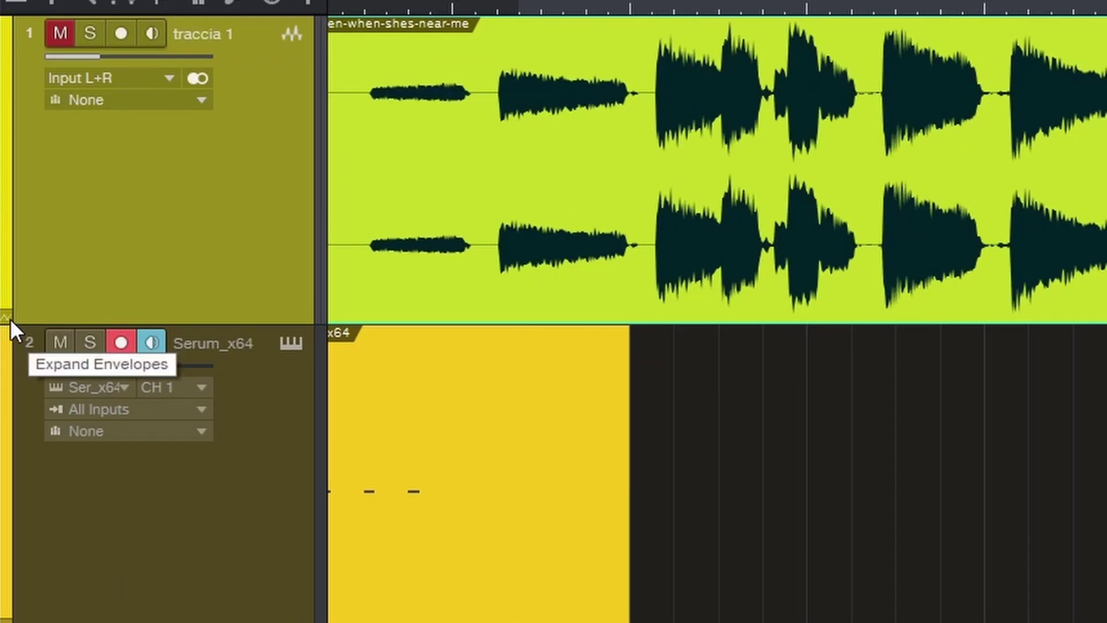
# - Expand the automation envelopes of traccia 1, make the lanes taller, and select the Volume lane
pyautogui.click(5, 317)
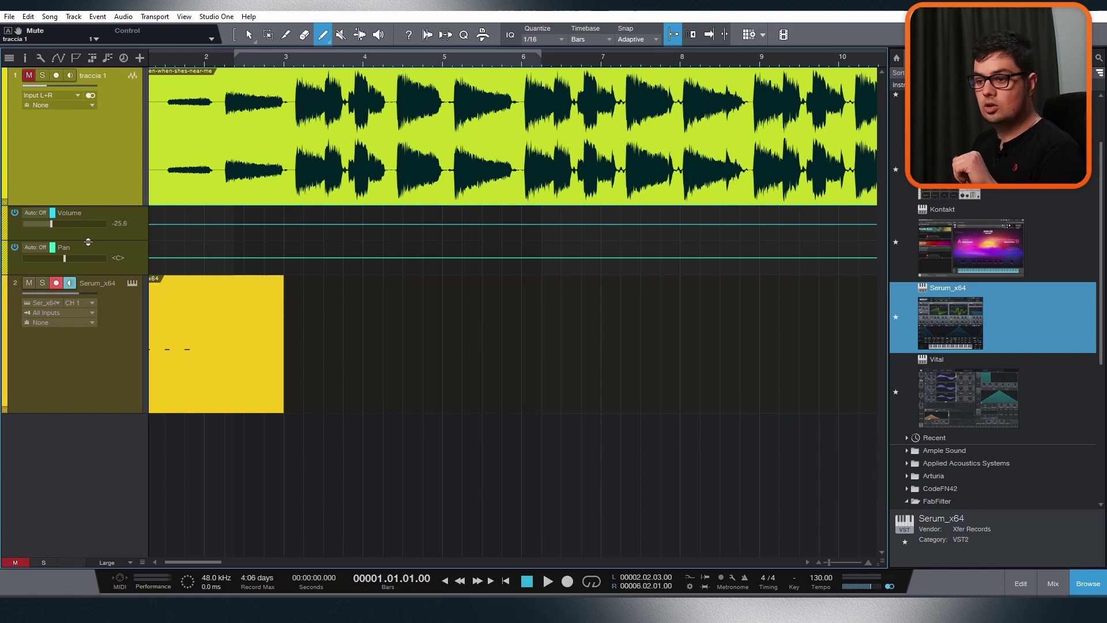
pyautogui.moveTo(89, 241); pyautogui.dragTo(98, 331)
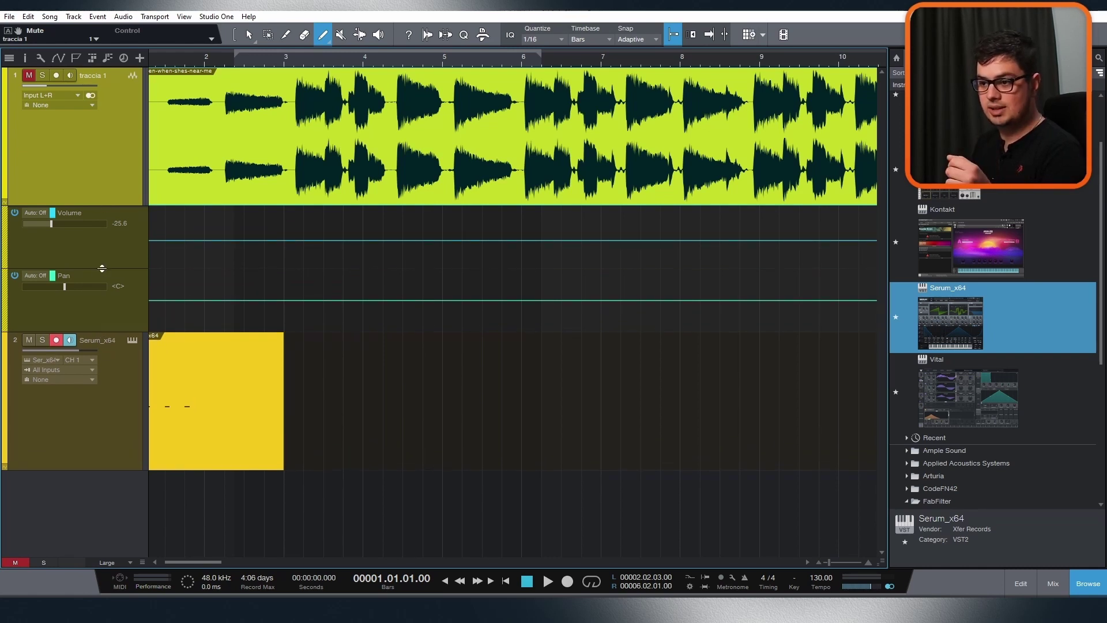
pyautogui.click(84, 244)
pyautogui.click(88, 314)
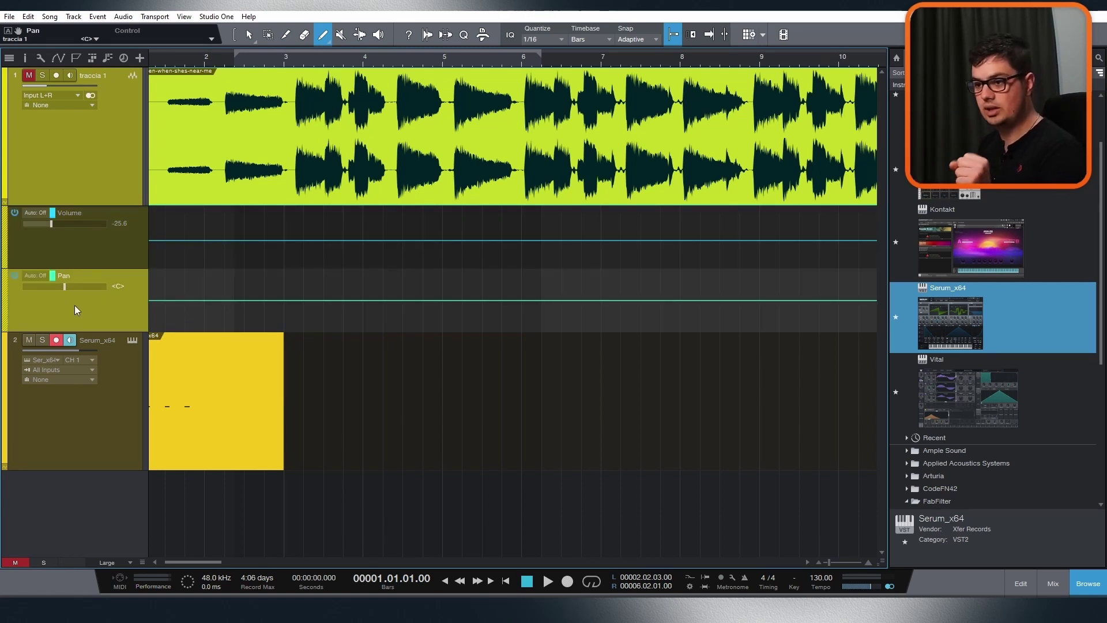
pyautogui.click(95, 251)
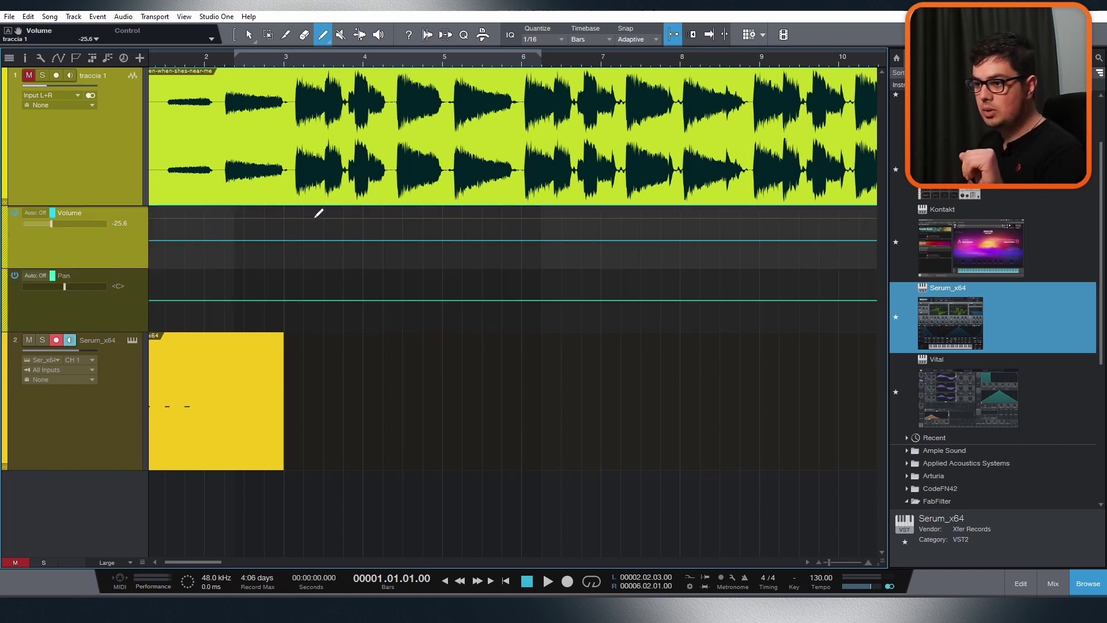
# - Add two points to the Volume envelope, between bars 2 and 3 and just before bar 5, and lower the second one
pyautogui.click(255, 36)
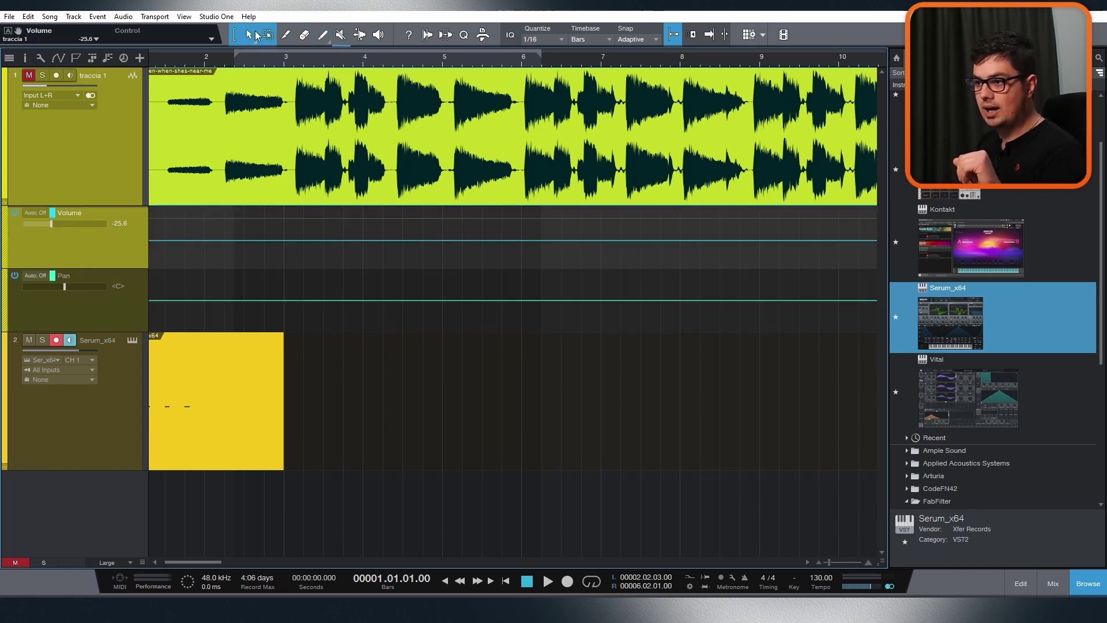
pyautogui.rightClick(245, 38)
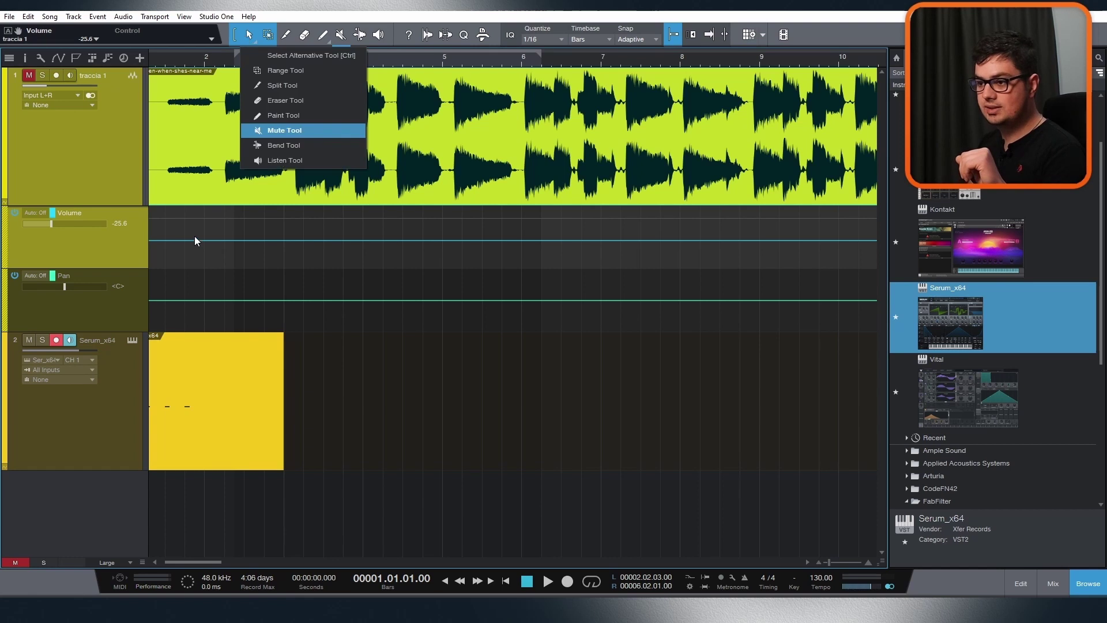
pyautogui.click(189, 238)
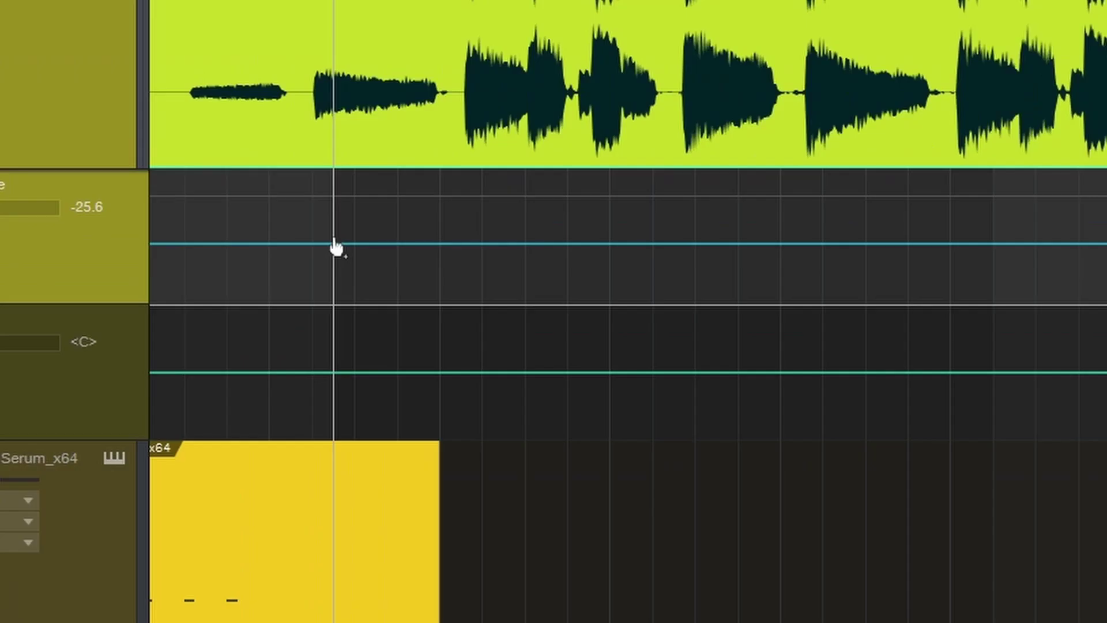
pyautogui.click(334, 243)
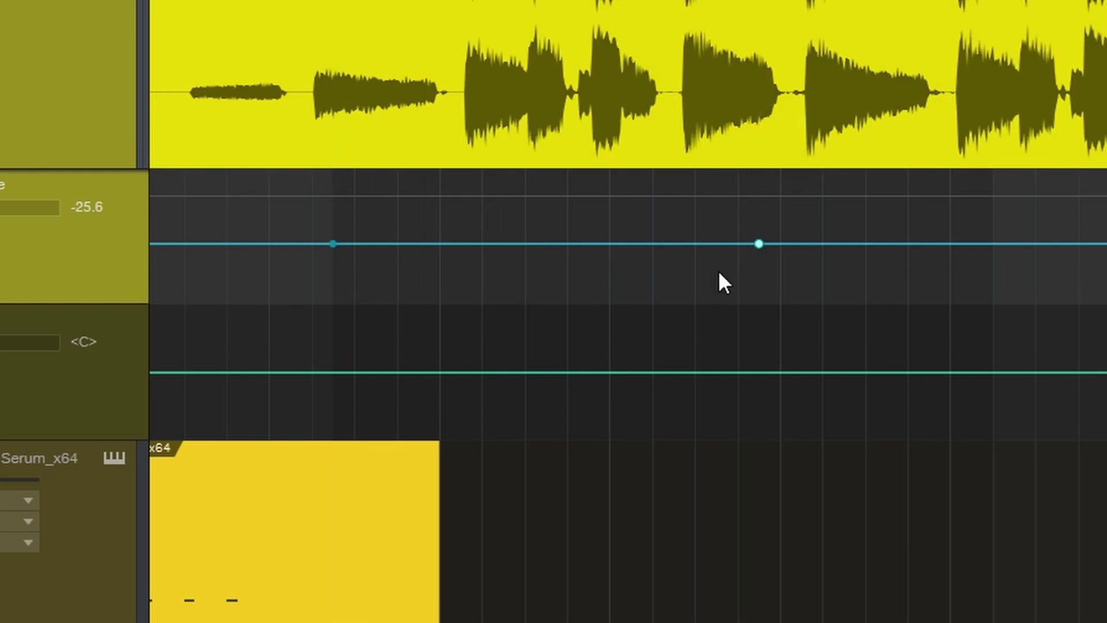
pyautogui.moveTo(759, 244); pyautogui.dragTo(747, 275)
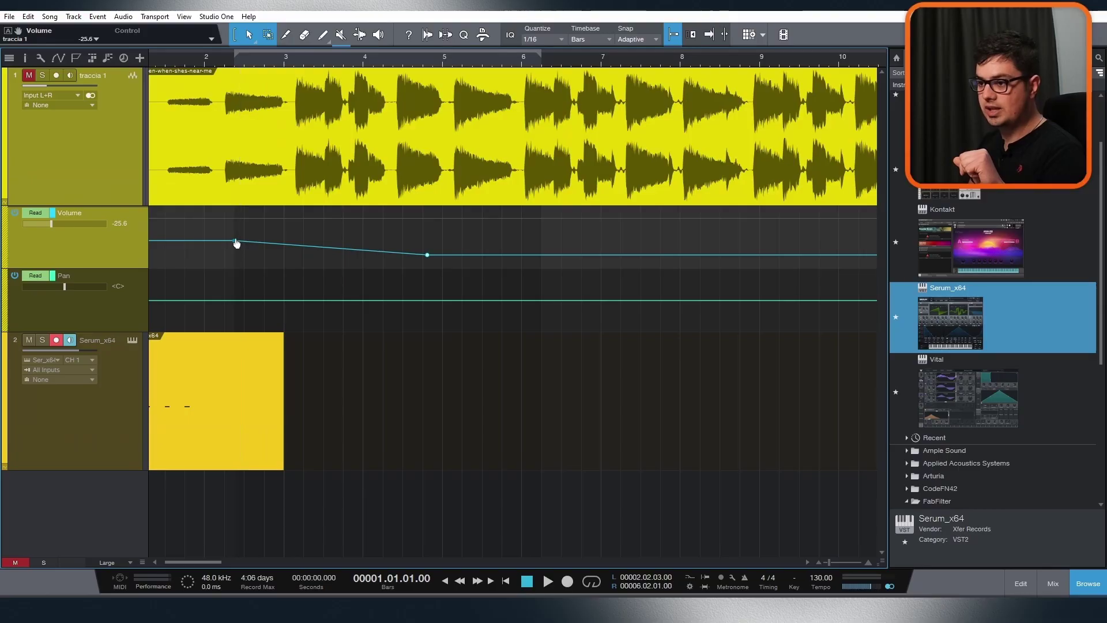
# - Shape a volume fade-in by moving the first point to the song start at -∞ and the second point to bar 4
pyautogui.moveTo(333, 243); pyautogui.dragTo(128, 293)
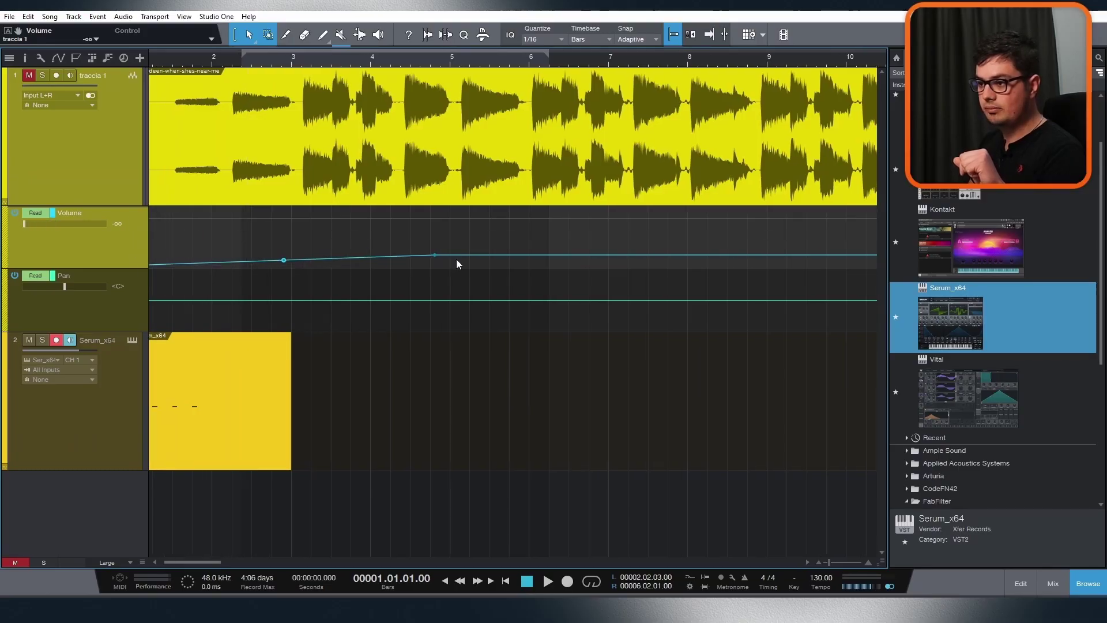
pyautogui.moveTo(436, 255); pyautogui.dragTo(276, 246)
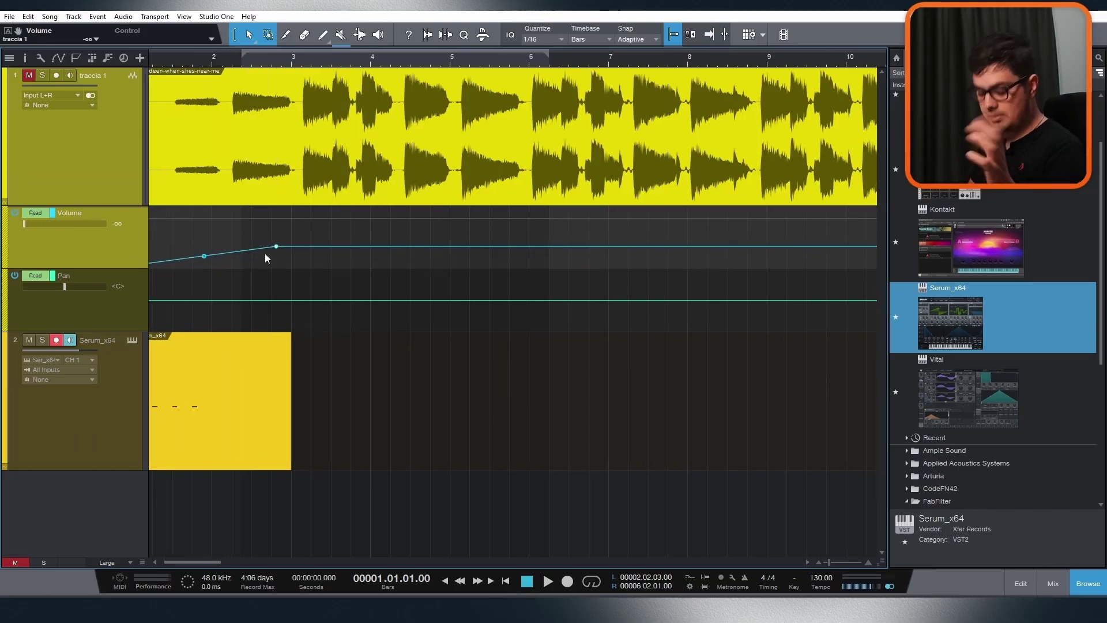
pyautogui.hscroll(-1, 266, 259)
pyautogui.scroll(2, 215, 247)
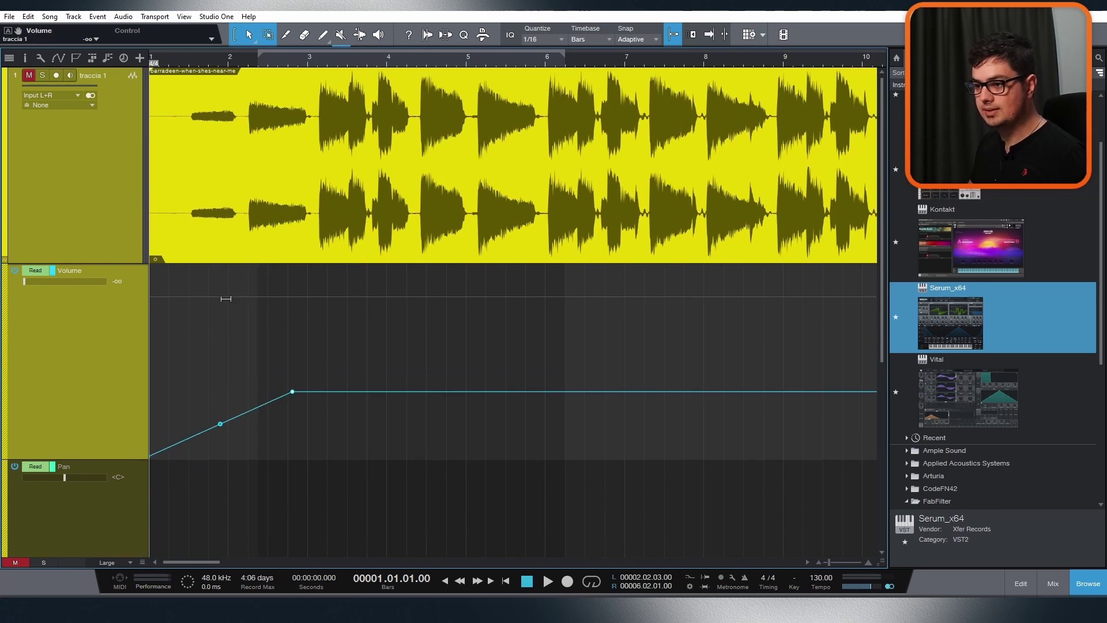
pyautogui.scroll(3, 214, 344)
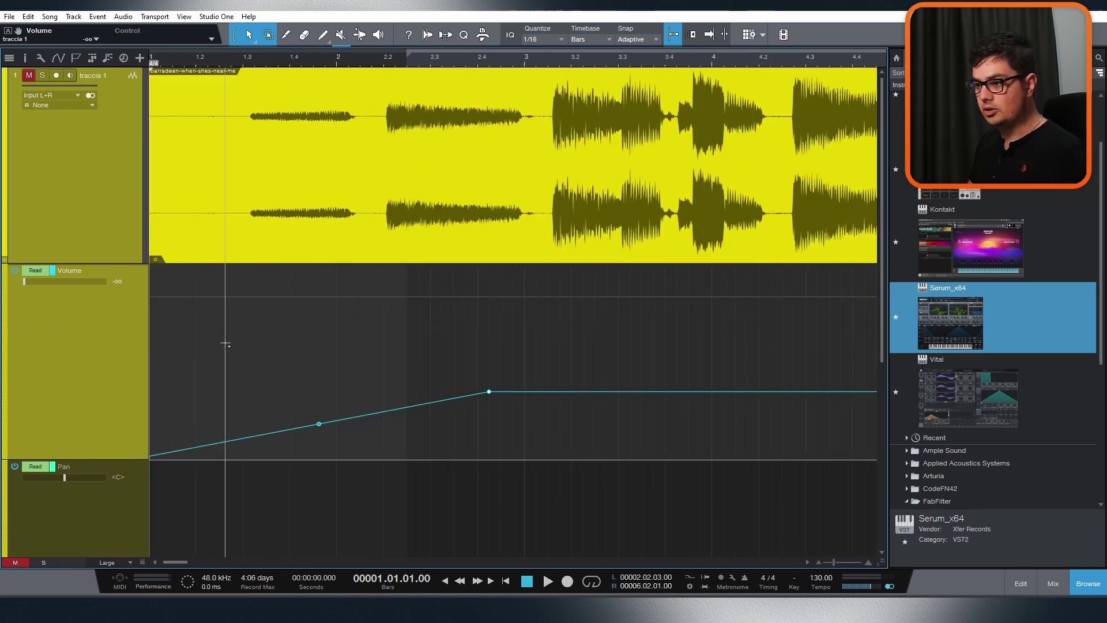
pyautogui.moveTo(491, 395); pyautogui.dragTo(712, 395)
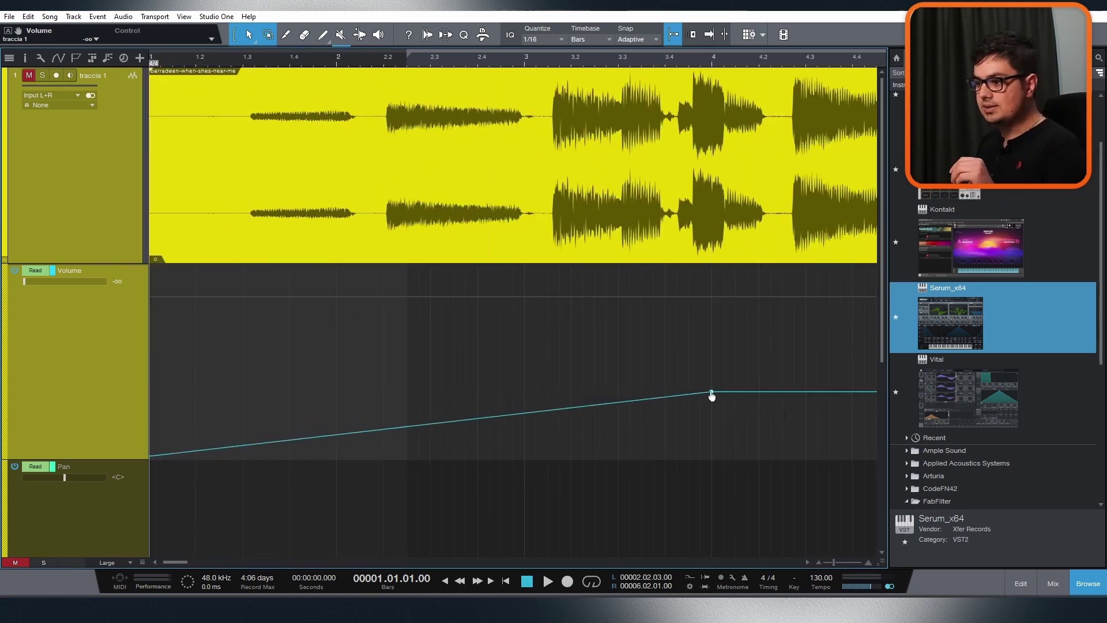
pyautogui.click(431, 425)
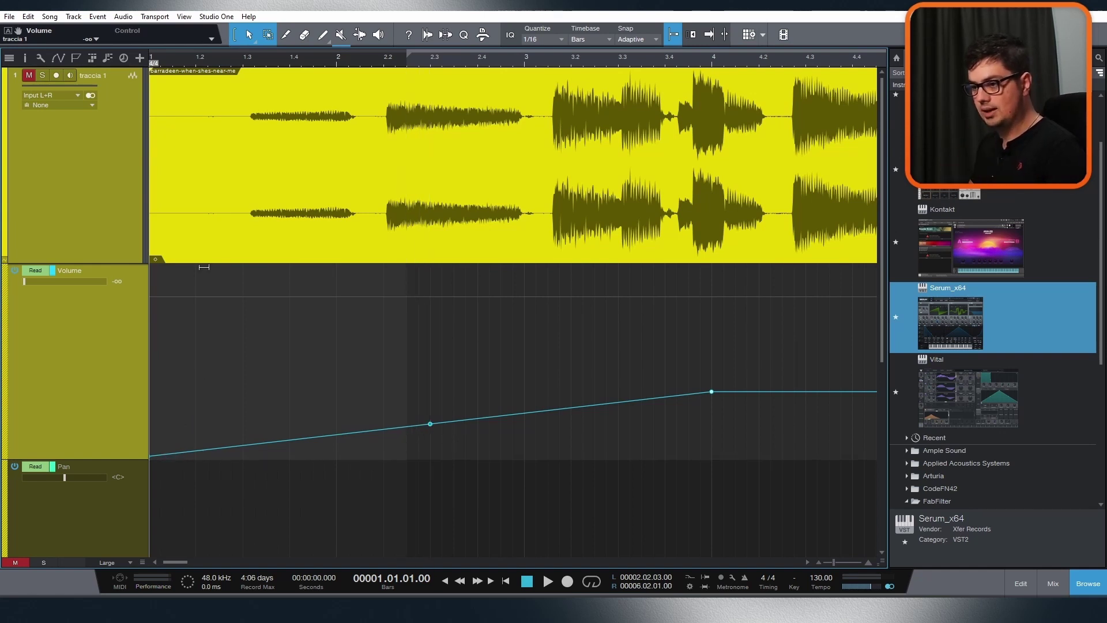
# - Play the song briefly from the start, stop it, and solo the traccia 1 track
pyautogui.press('space')
pyautogui.press('space')
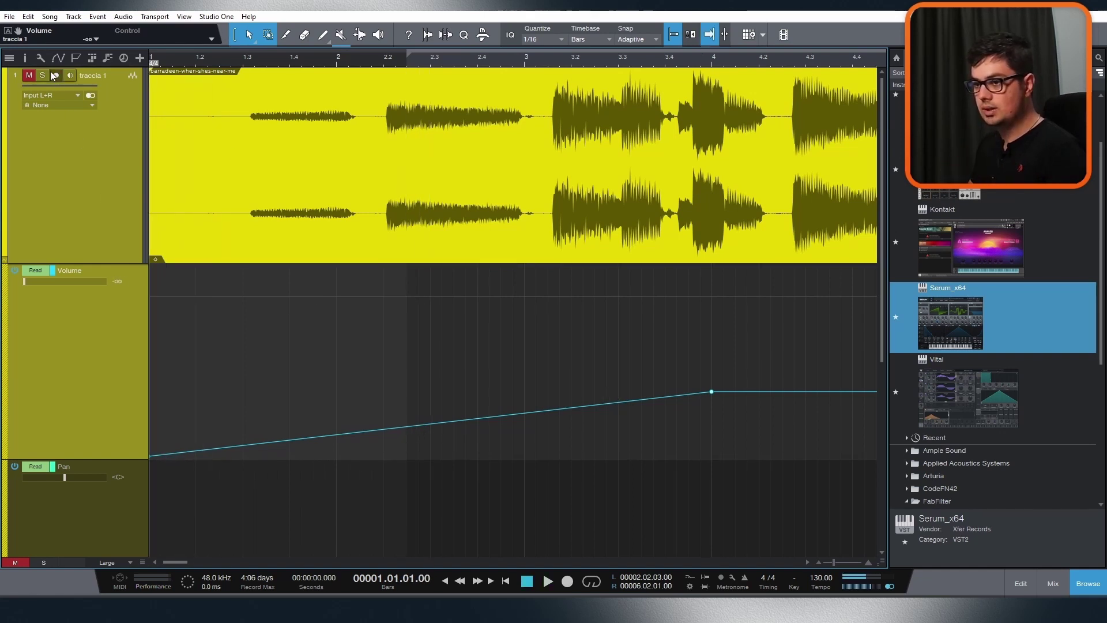
pyautogui.click(43, 75)
pyautogui.scroll(-5, 76, 371)
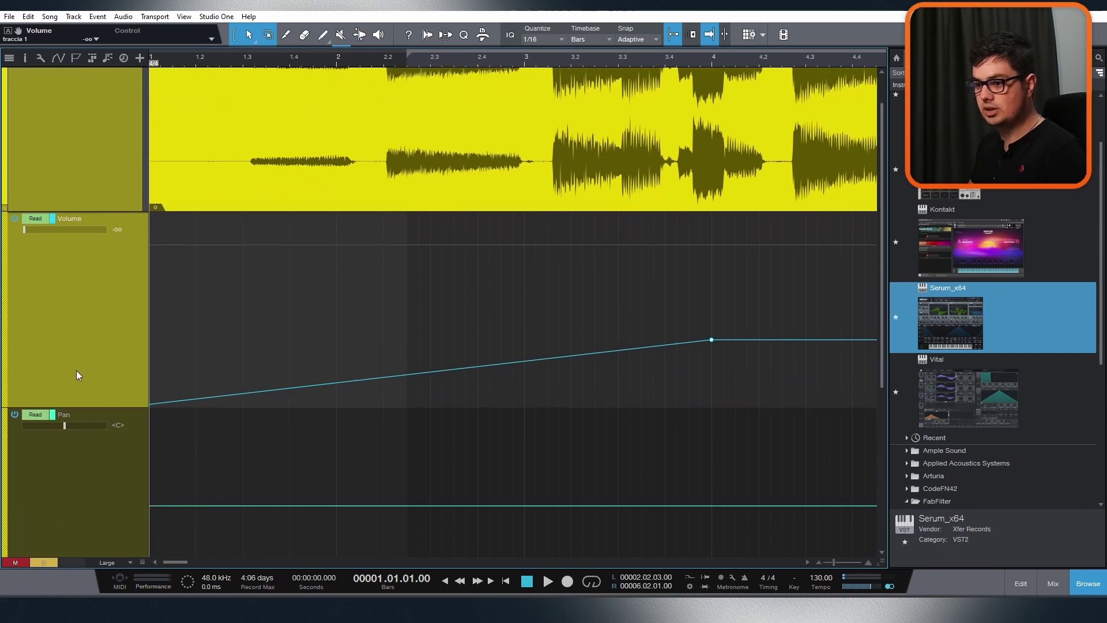
# - During playback, extend the traccia 1 volume fade-in with points just before and after bar 6, raising the volume to about -14.2
pyautogui.scroll(5, 135, 392)
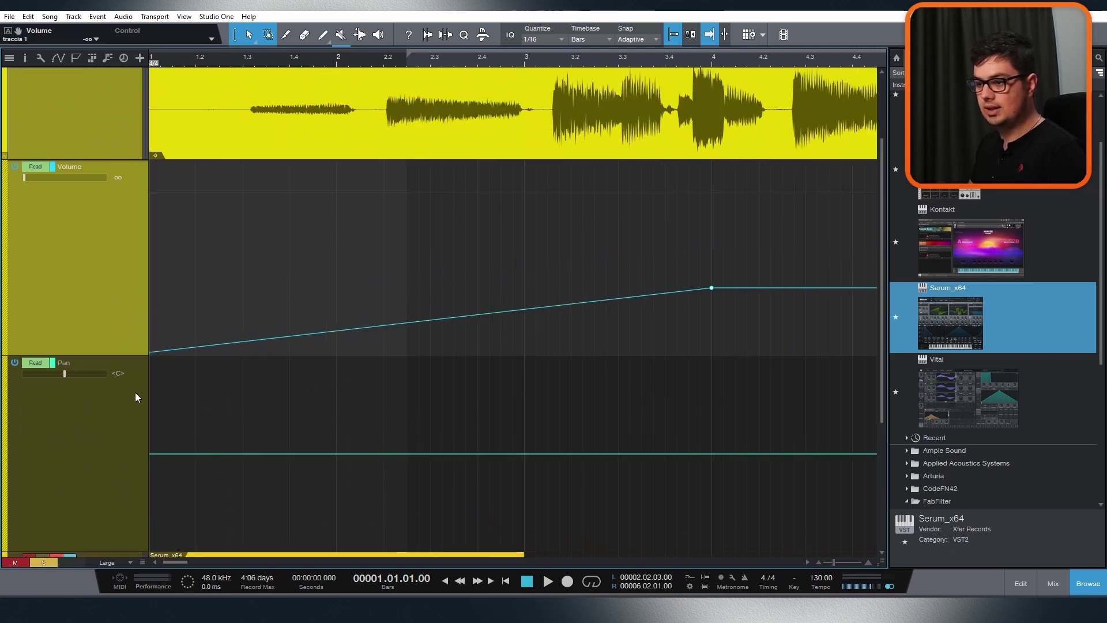
pyautogui.press('space')
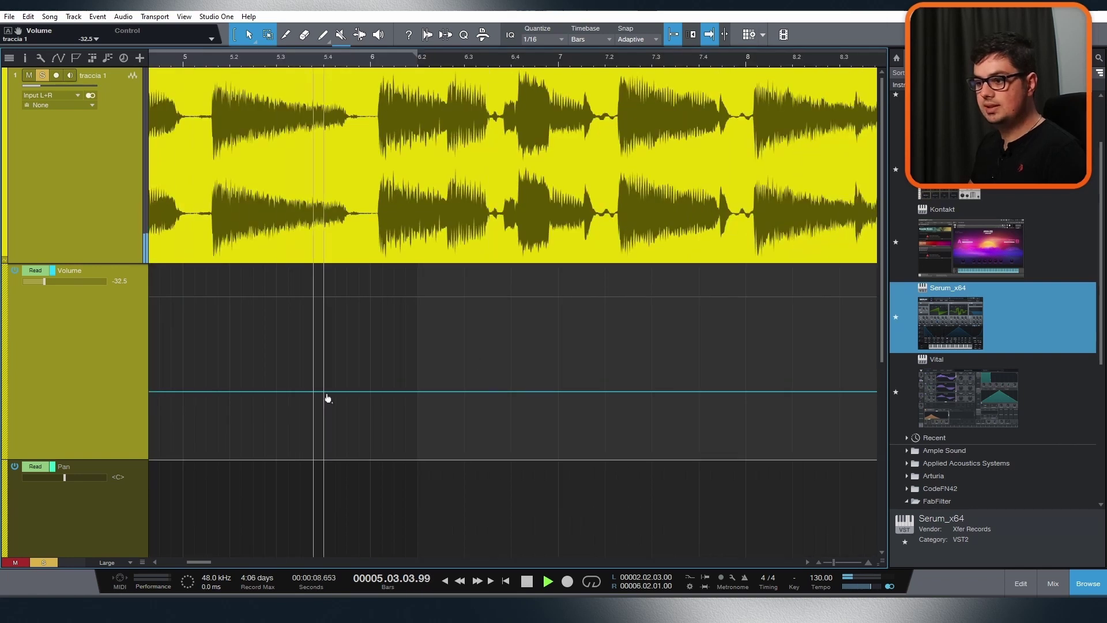
pyautogui.moveTo(335, 392); pyautogui.dragTo(383, 339)
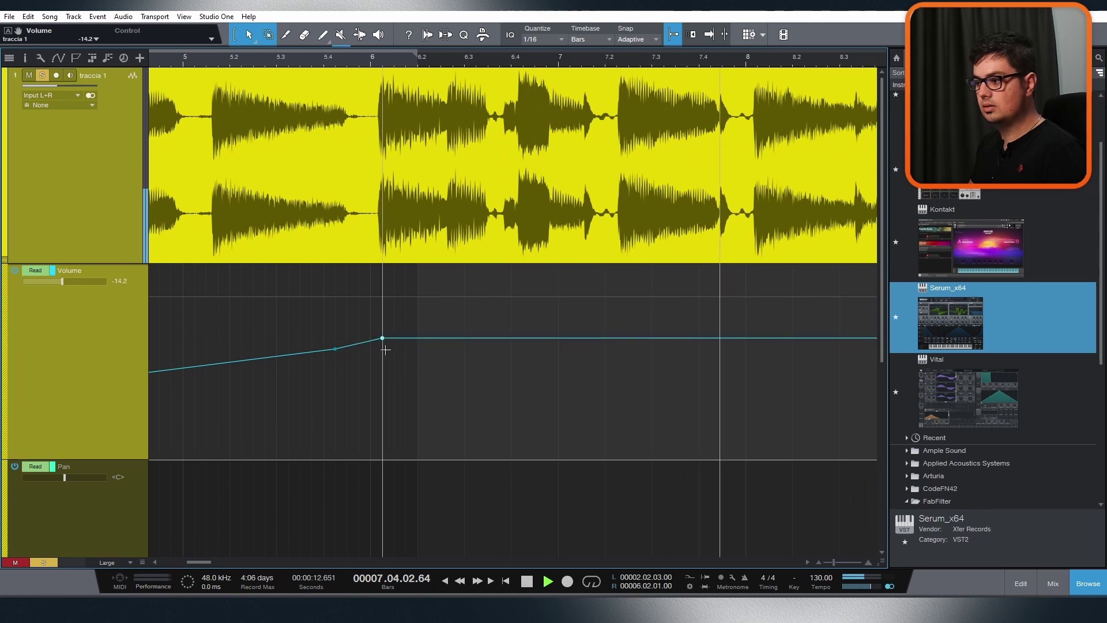
pyautogui.click(1053, 585)
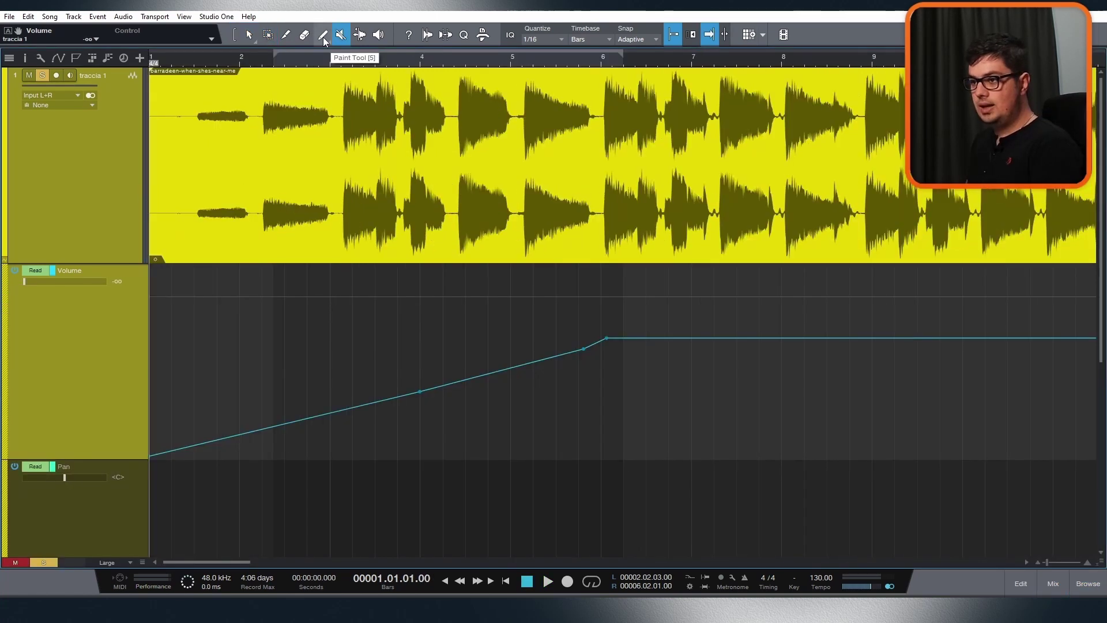
# - Paint a triangle wave on the Volume envelope from just before bar 2 to just before bar 8
pyautogui.click(324, 36)
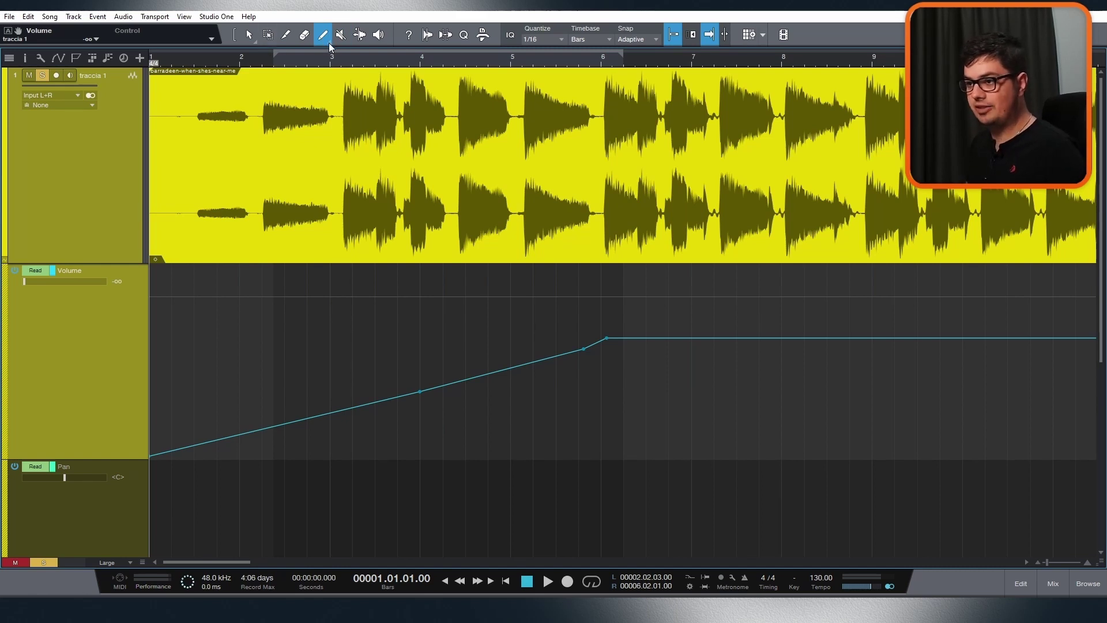
pyautogui.click(330, 43)
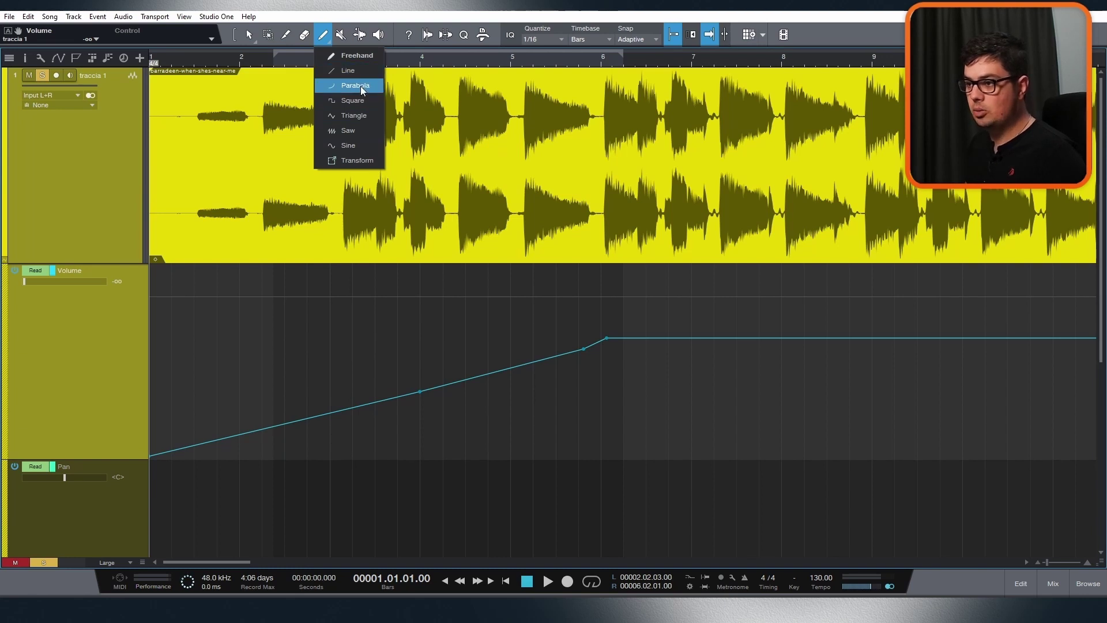
pyautogui.click(351, 118)
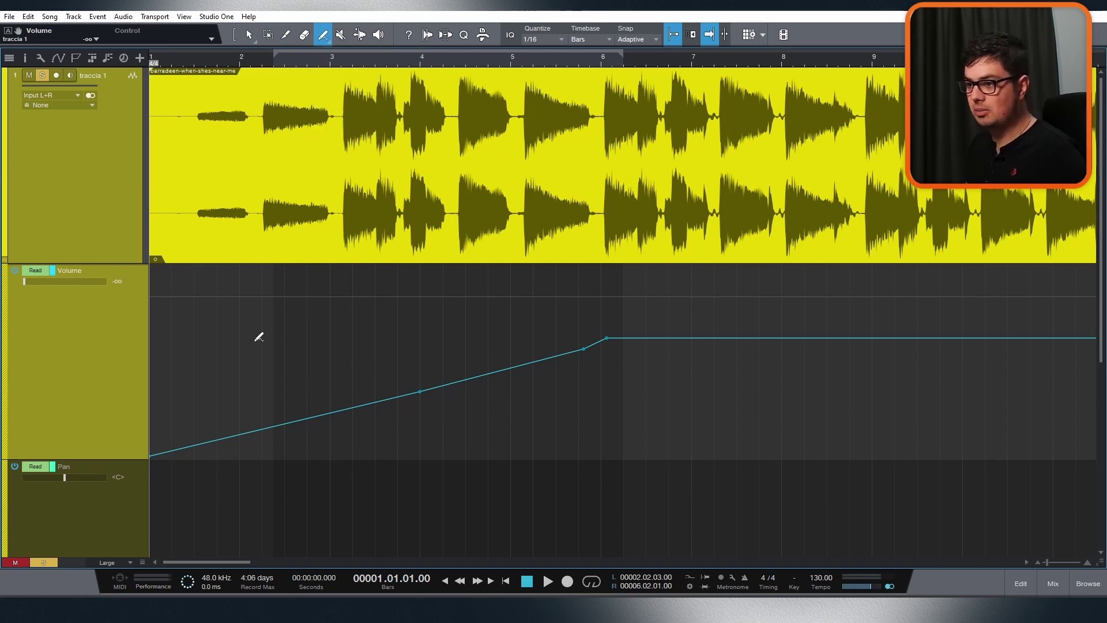
pyautogui.moveTo(236, 434)
pyautogui.mouseDown()
pyautogui.moveTo(524, 366)
pyautogui.moveTo(771, 338)
pyautogui.mouseUp()
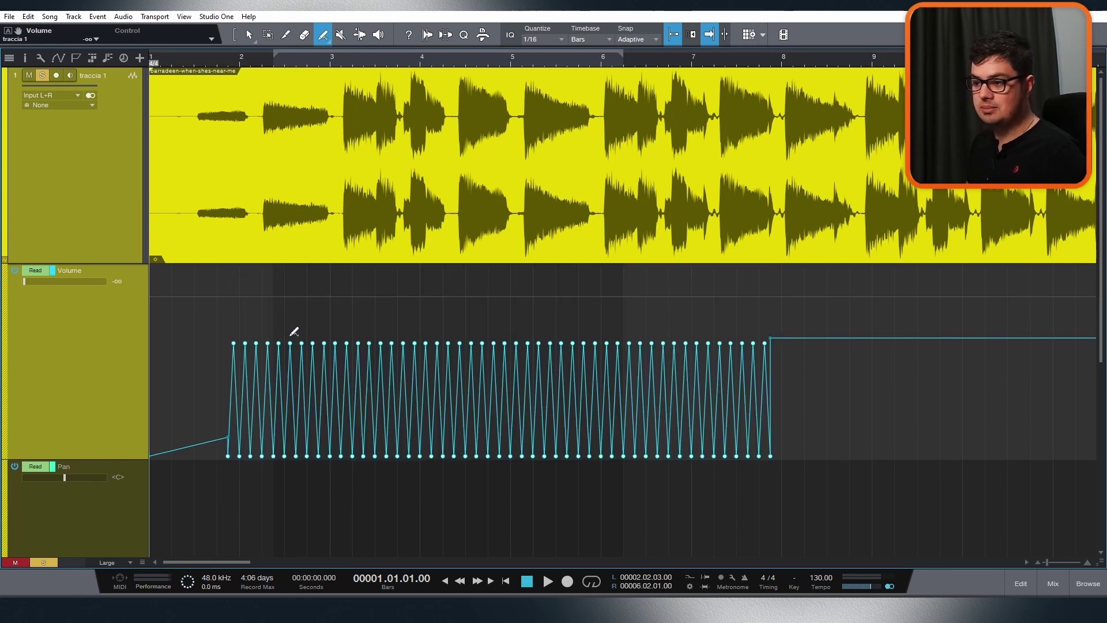
# - Paint a sine wave on the Volume envelope from before bar 2 to just past bar 9, overlaid with two shorter sine stretches
pyautogui.click(331, 46)
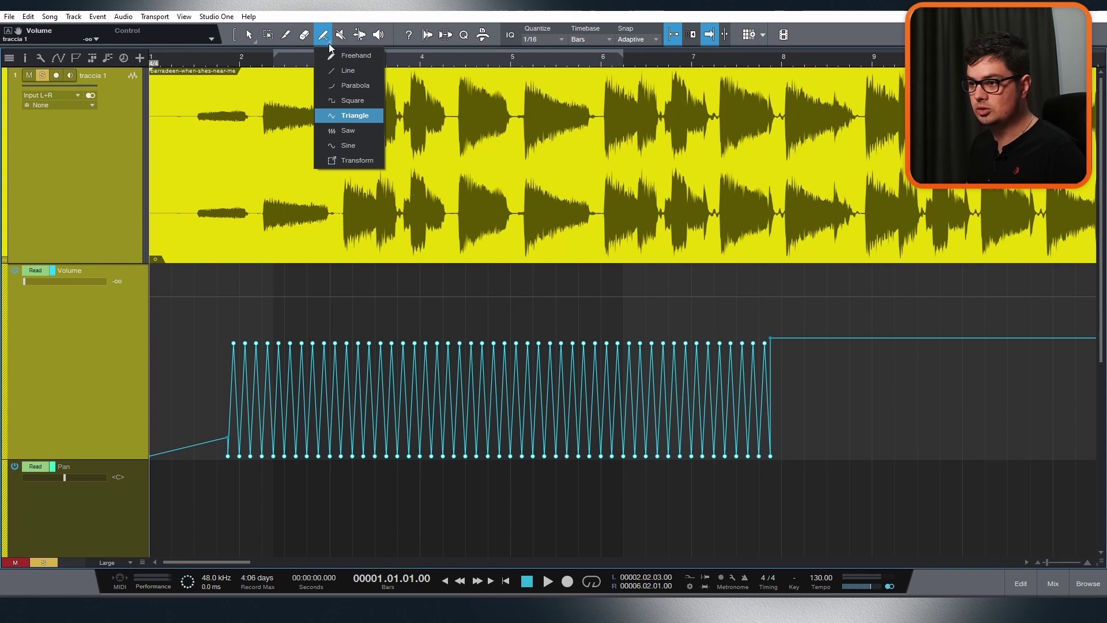
pyautogui.click(352, 131)
pyautogui.moveTo(226, 379)
pyautogui.mouseDown()
pyautogui.moveTo(539, 403)
pyautogui.moveTo(818, 365)
pyautogui.moveTo(888, 328)
pyautogui.mouseUp()
pyautogui.moveTo(564, 378)
pyautogui.mouseDown()
pyautogui.moveTo(394, 399)
pyautogui.moveTo(395, 372)
pyautogui.mouseUp()
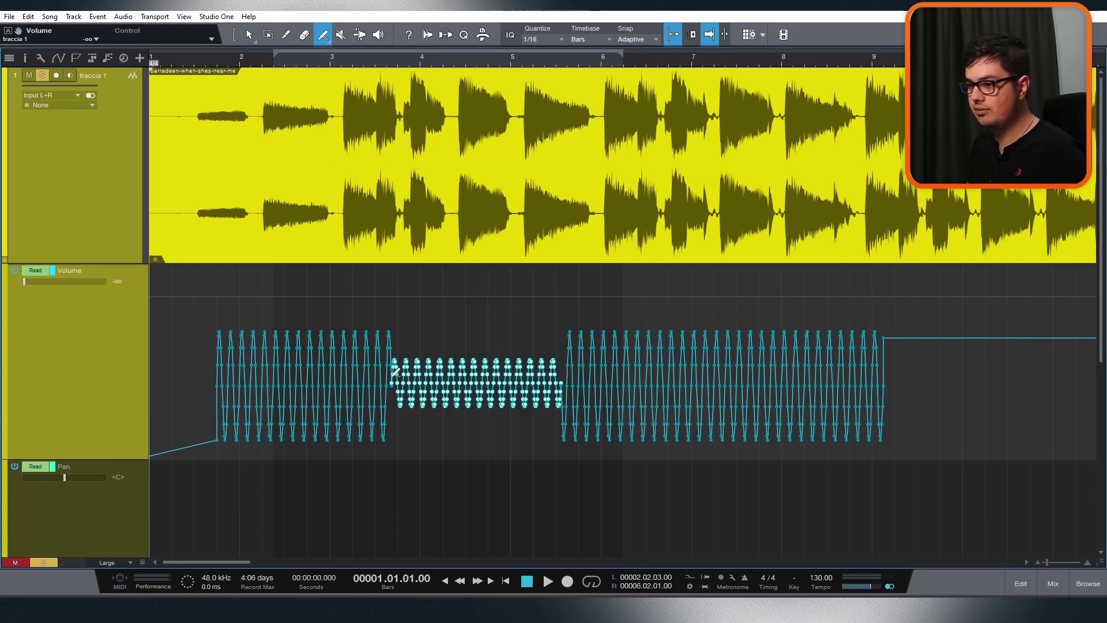
pyautogui.moveTo(301, 356)
pyautogui.mouseDown()
pyautogui.moveTo(420, 359)
pyautogui.moveTo(485, 345)
pyautogui.mouseUp()
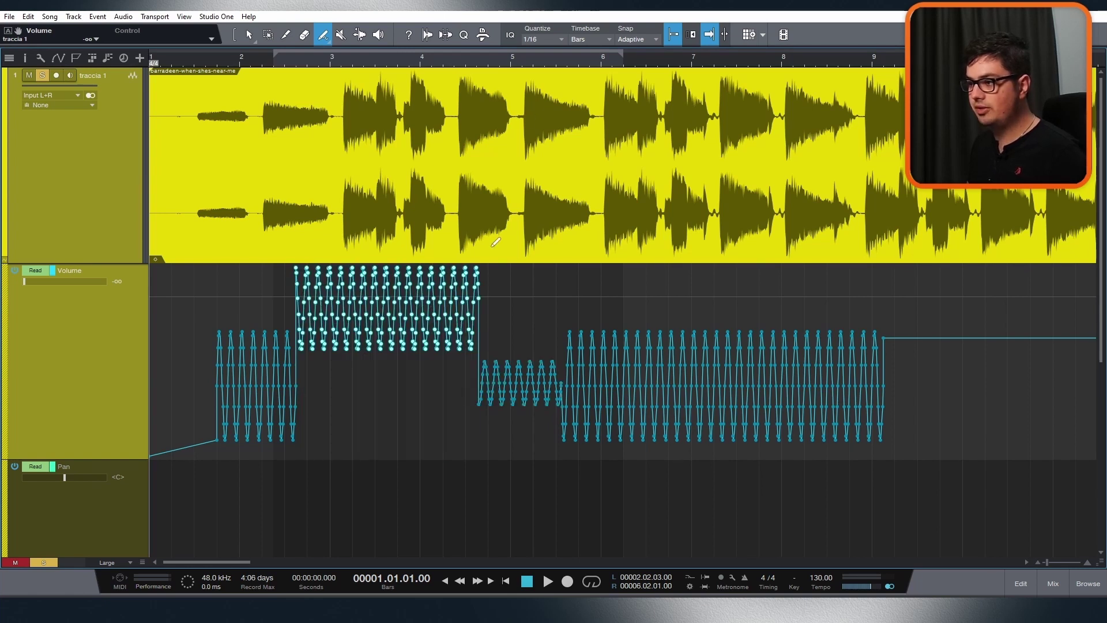
pyautogui.scroll(6, 317, 309)
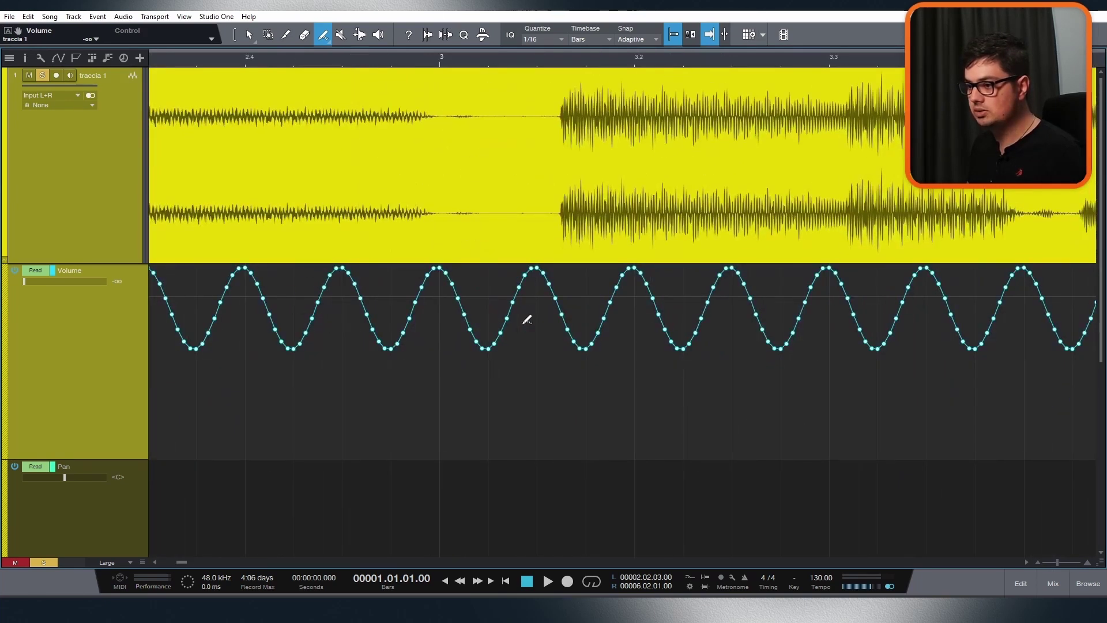
pyautogui.scroll(-6, 702, 312)
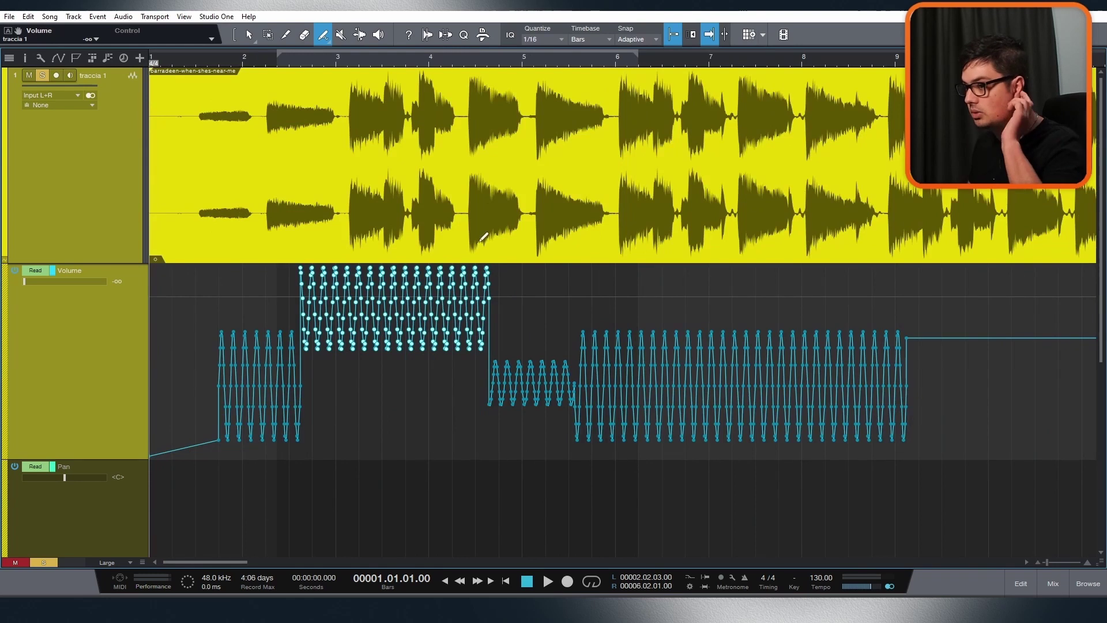
# - Set the quantize value to 1/4 and paint a shallow sine wave on the Volume envelope from bar 2 to bar 5
pyautogui.click(552, 39)
pyautogui.click(580, 57)
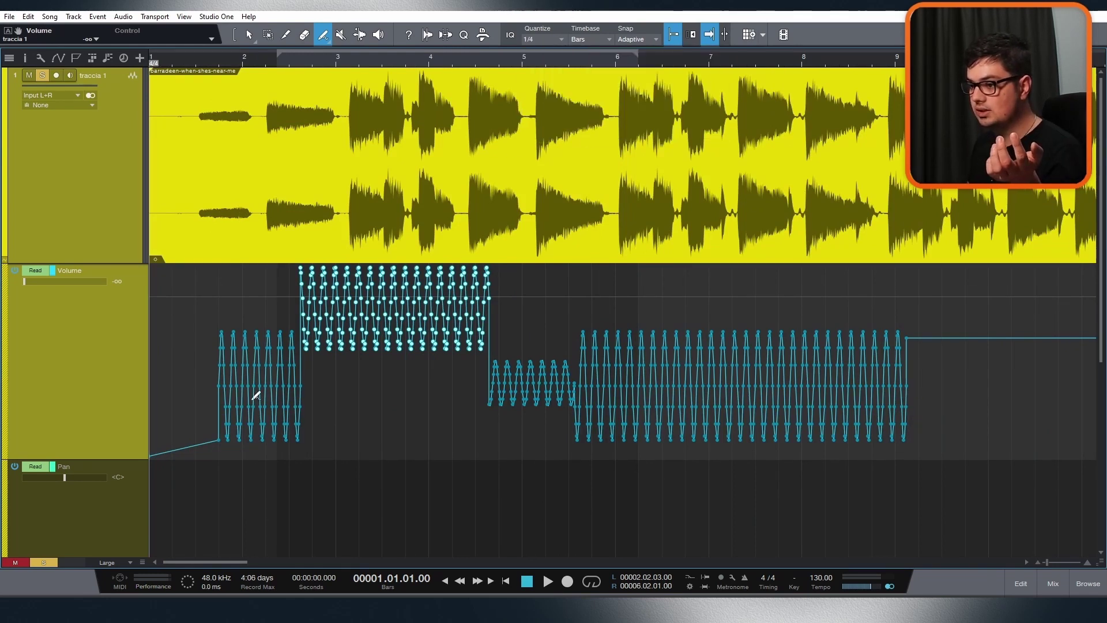
pyautogui.moveTo(252, 398); pyautogui.dragTo(517, 399)
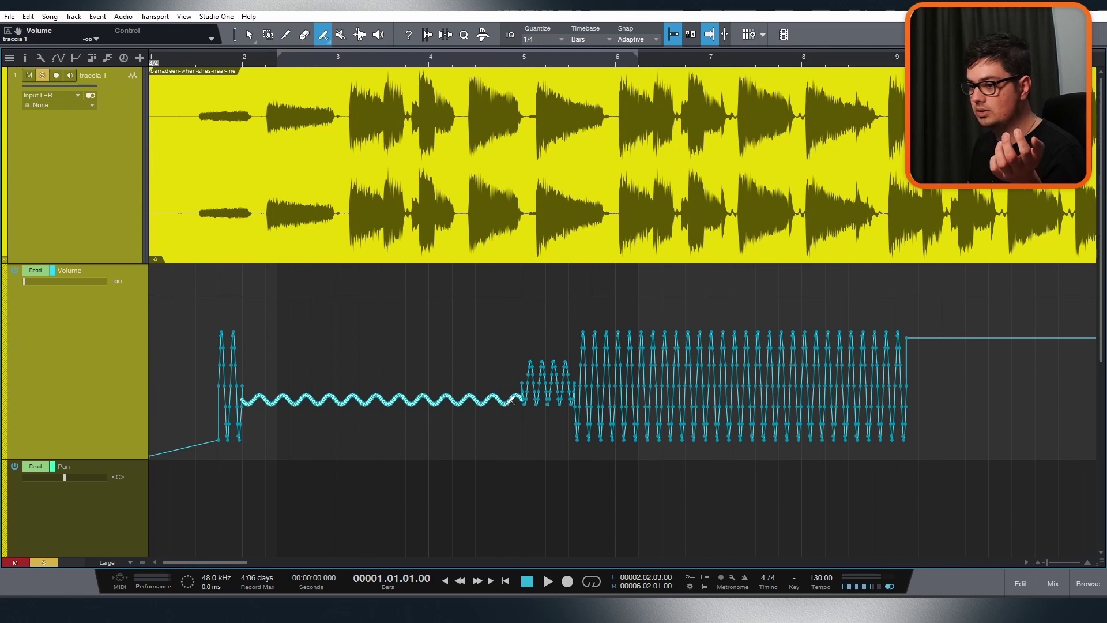
# - Set the quantize value to 1/1 and paint a slower sine wave on the Volume envelope from bar 2 to bar 6
pyautogui.click(554, 39)
pyautogui.click(548, 53)
pyautogui.moveTo(265, 373); pyautogui.dragTo(628, 368)
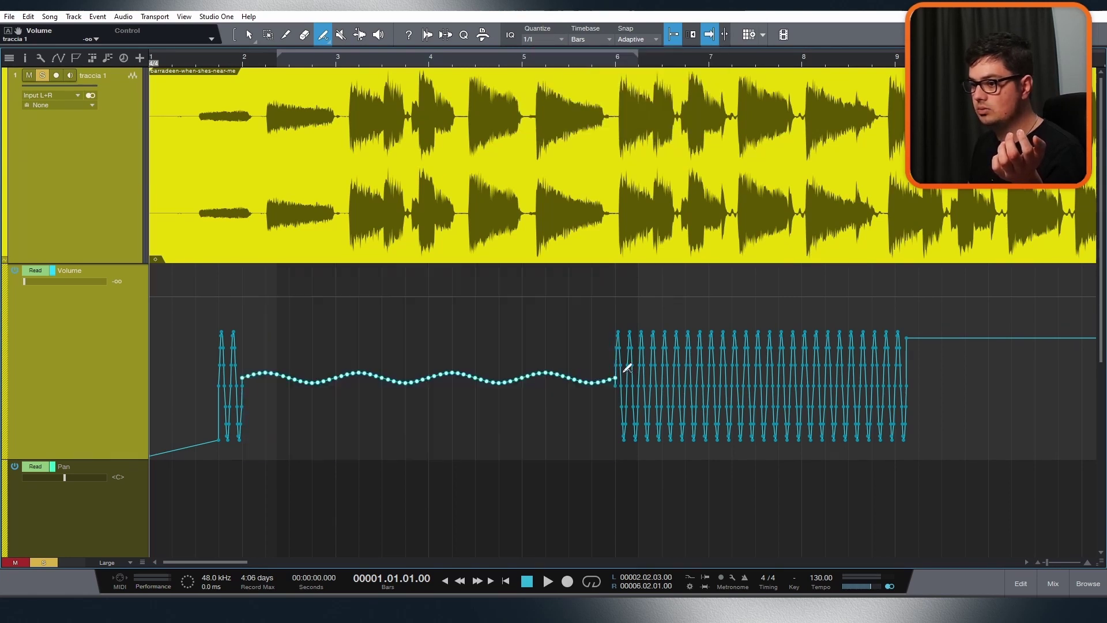
# - Set the quantize value back to 1/16 and undo all the waveforms painted on the Volume envelope
pyautogui.click(560, 39)
pyautogui.click(652, 58)
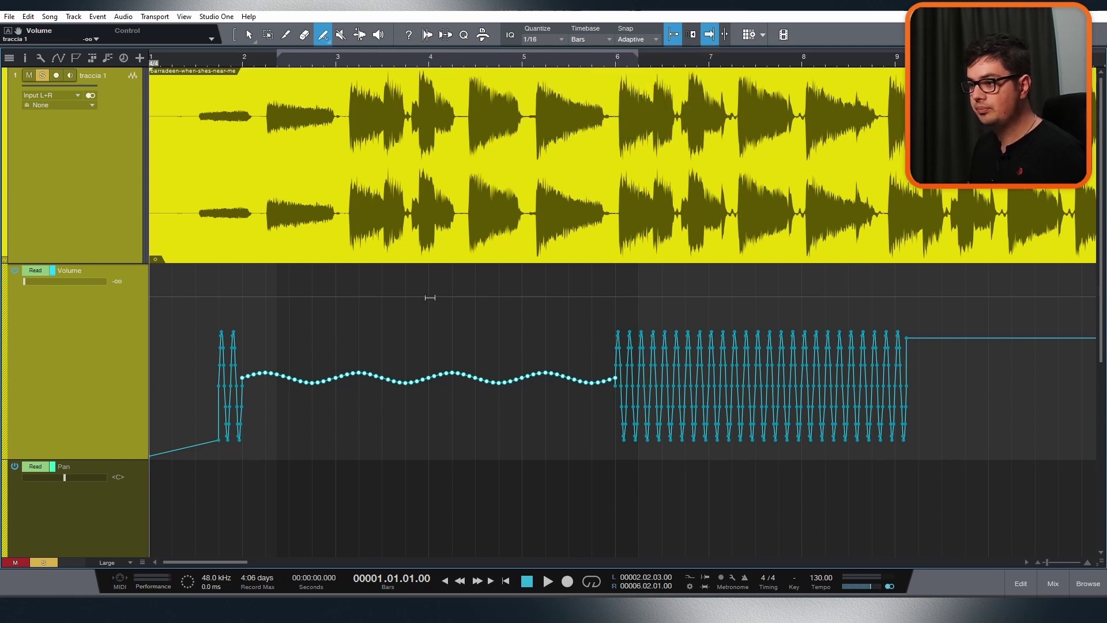
pyautogui.hotkey('ctrl', 'z')
pyautogui.hotkey('ctrl', 'z')
pyautogui.hotkey('ctrl', 'z')
pyautogui.hotkey('ctrl', 'z')
pyautogui.hotkey('ctrl', 'z')
pyautogui.hotkey('ctrl', 'z')
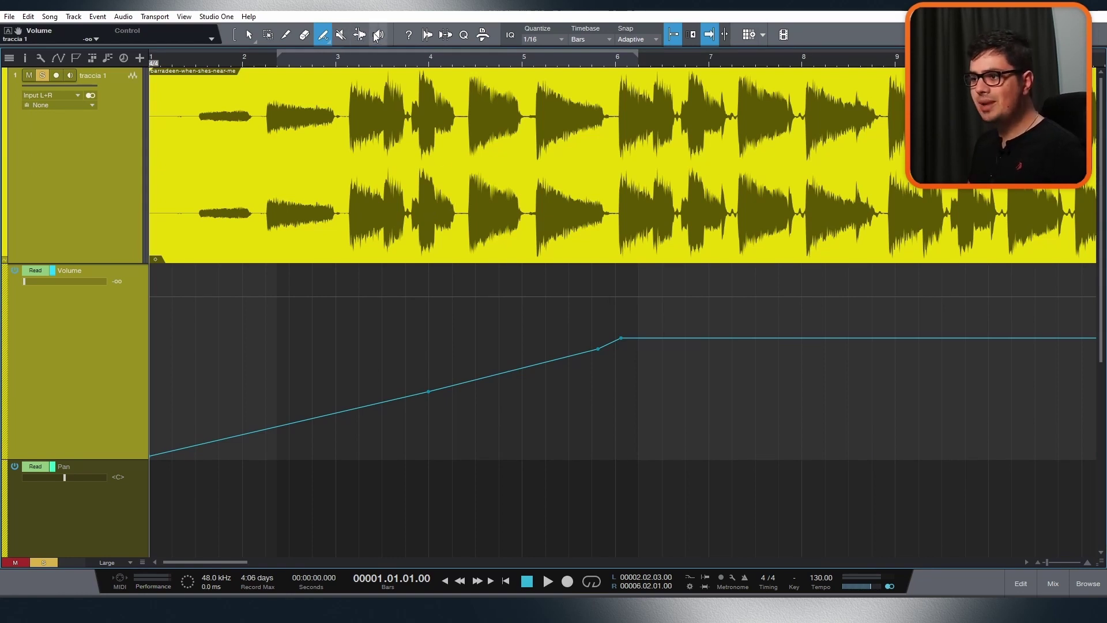
# - Mute the traccia 1 audio clip with the Mute tool and unmute it again
pyautogui.click(342, 34)
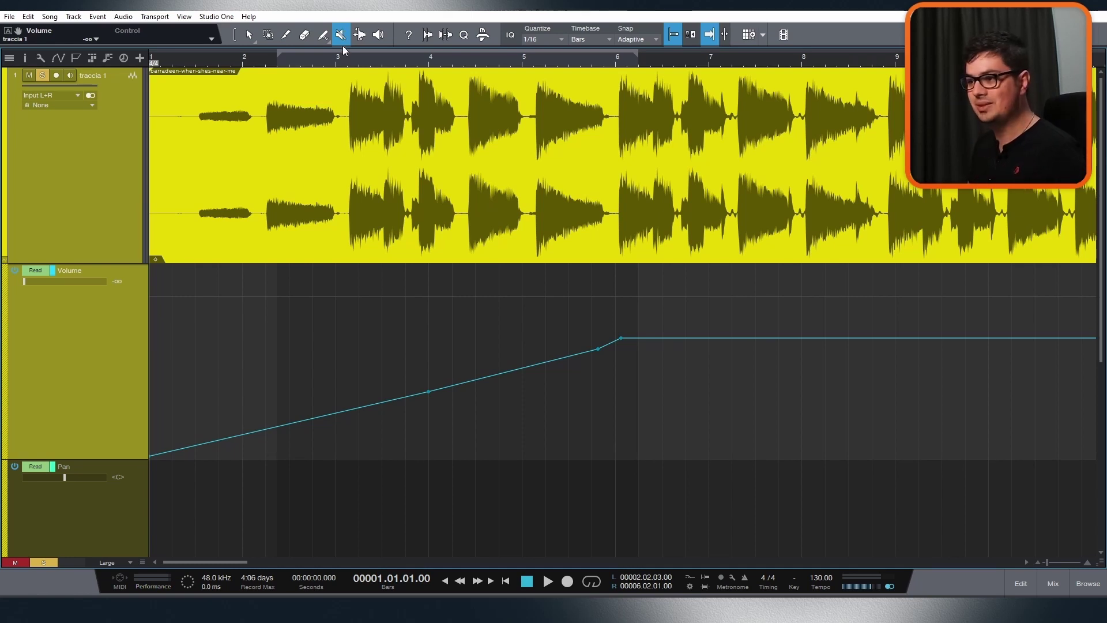
pyautogui.click(326, 218)
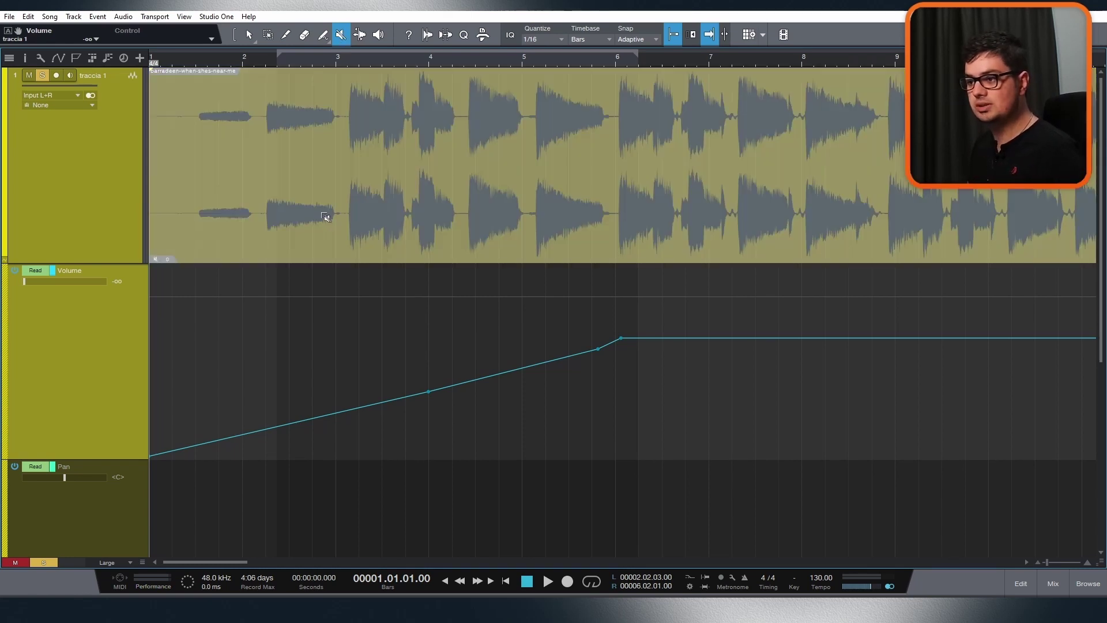
pyautogui.click(294, 193)
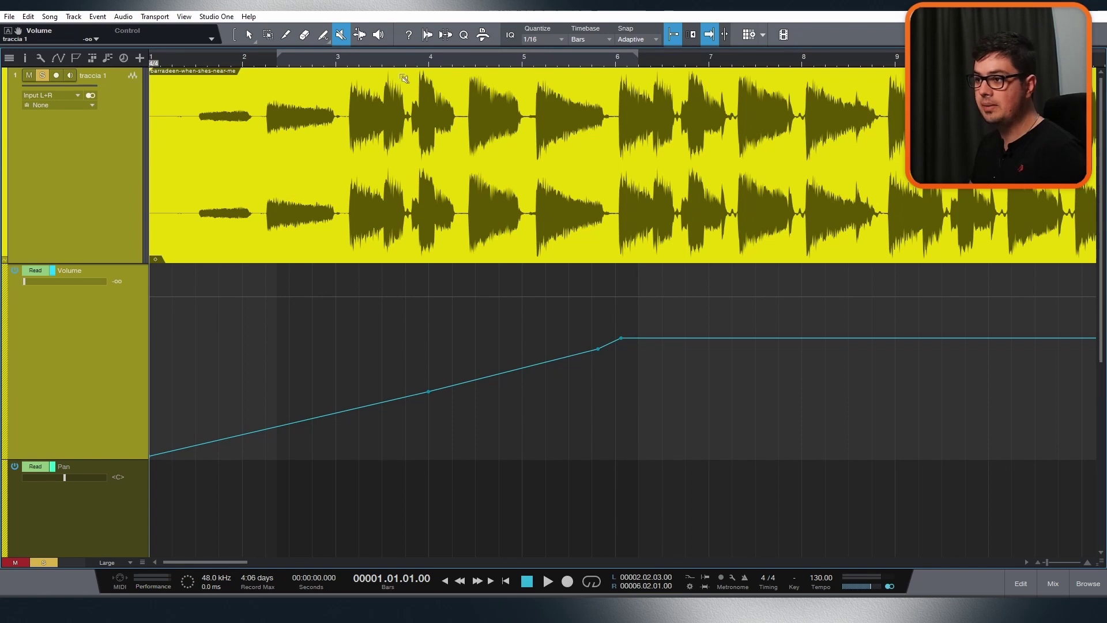
# - Try the Bend tool by pulling the audio just after bar 2 earlier in time, and undo the stretch
pyautogui.click(359, 36)
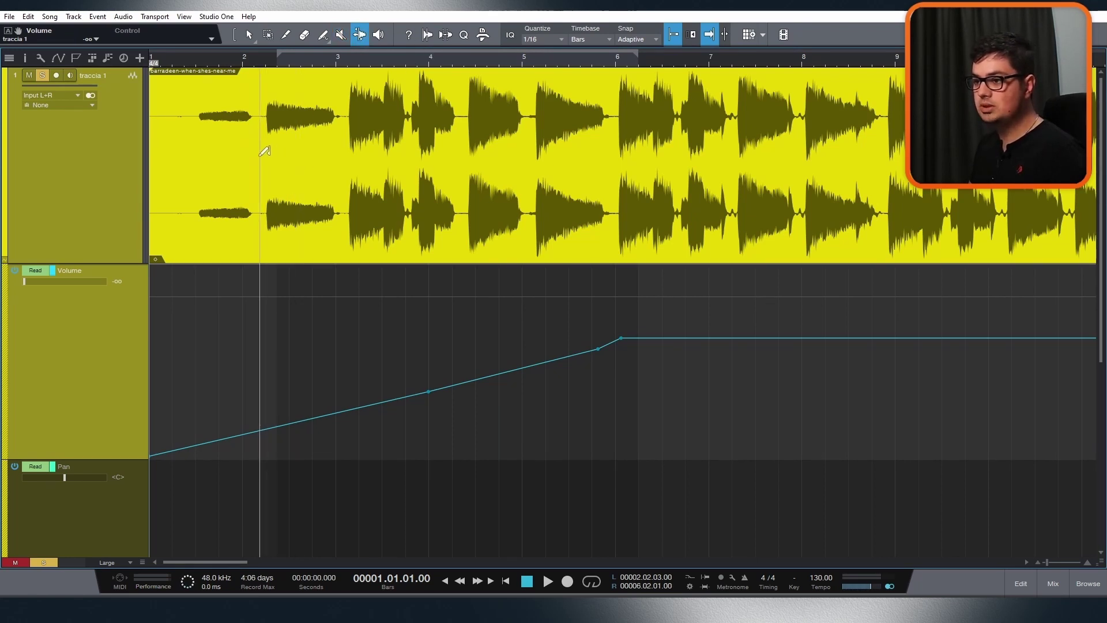
pyautogui.moveTo(260, 160)
pyautogui.mouseDown()
pyautogui.moveTo(315, 164)
pyautogui.moveTo(237, 164)
pyautogui.moveTo(353, 177)
pyautogui.moveTo(211, 173)
pyautogui.moveTo(265, 184)
pyautogui.moveTo(222, 197)
pyautogui.moveTo(249, 199)
pyautogui.moveTo(239, 200)
pyautogui.mouseUp()
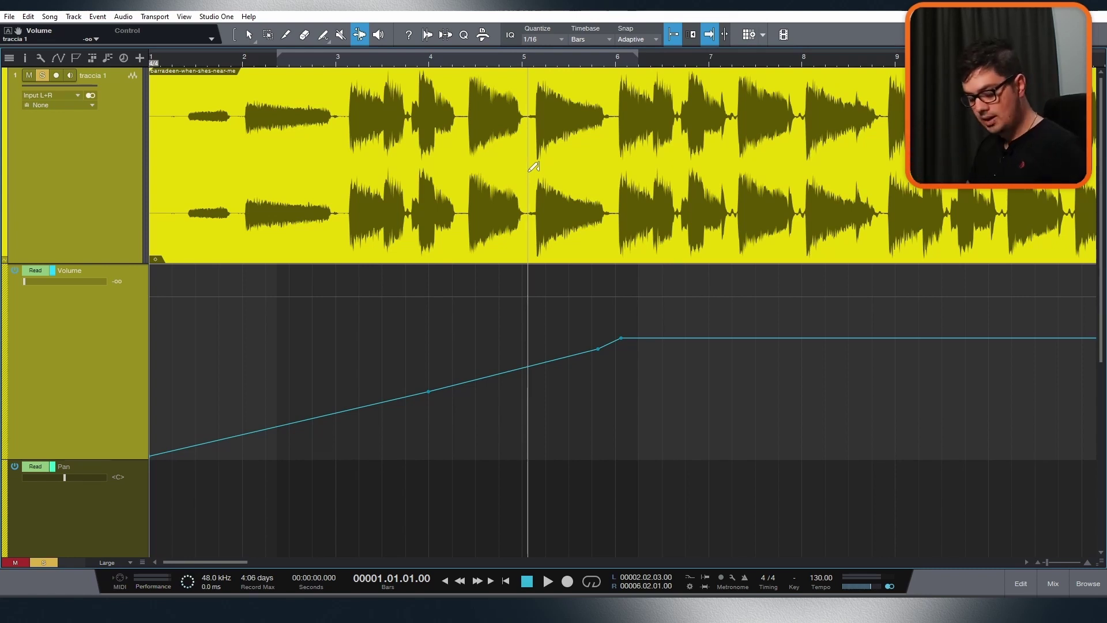
pyautogui.hotkey('ctrl', 'z')
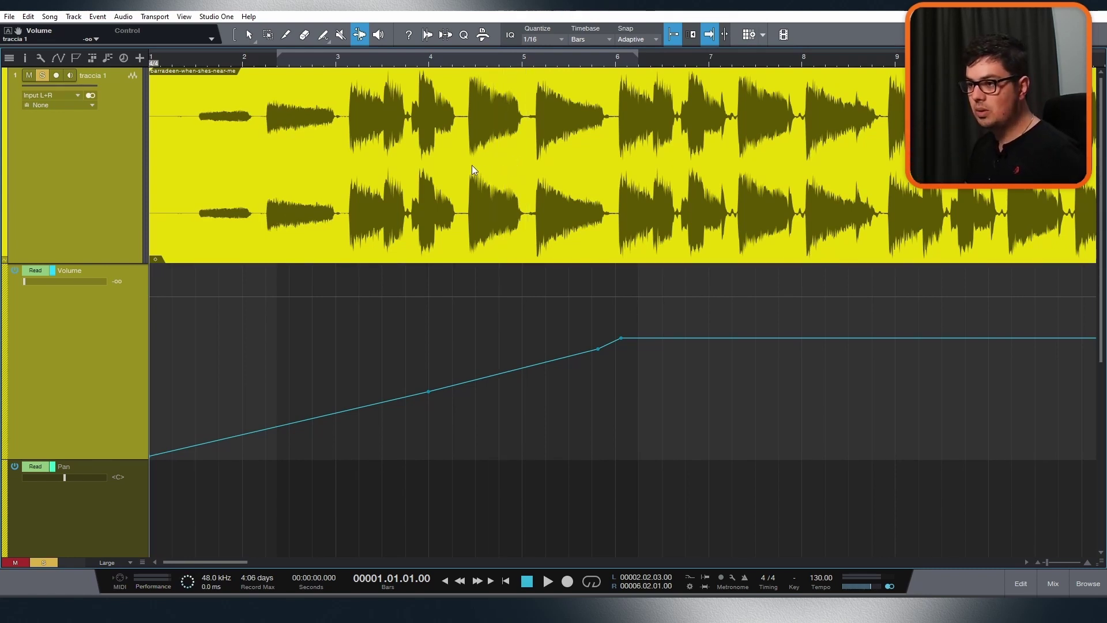
# - Audition the traccia 1 clip from several positions between bars 3 and 6 with the Listen tool
pyautogui.click(384, 35)
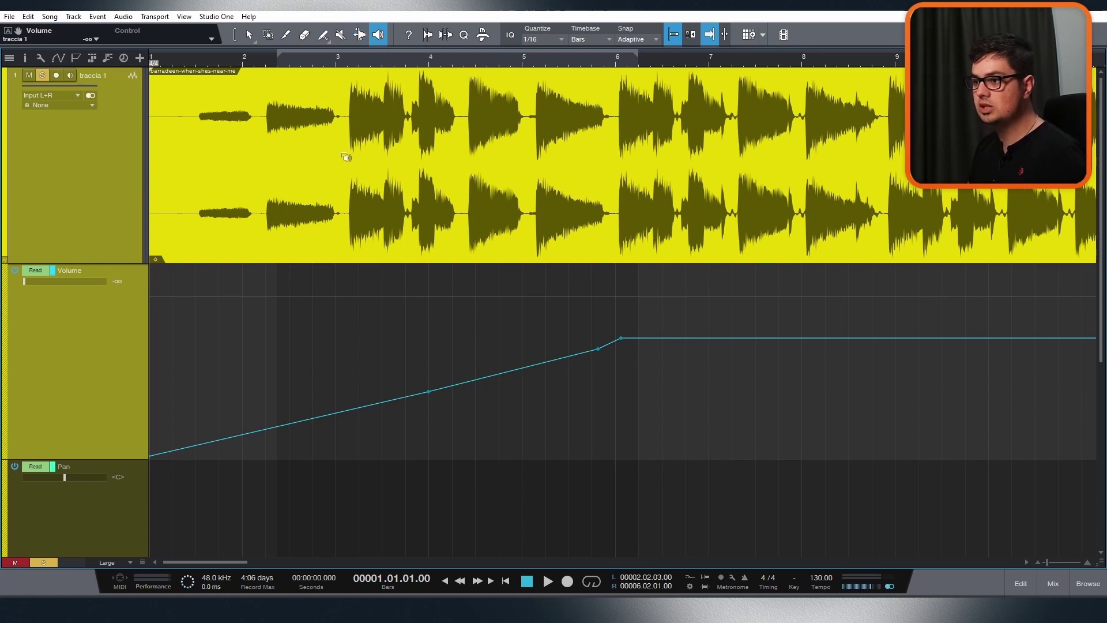
pyautogui.click(345, 157)
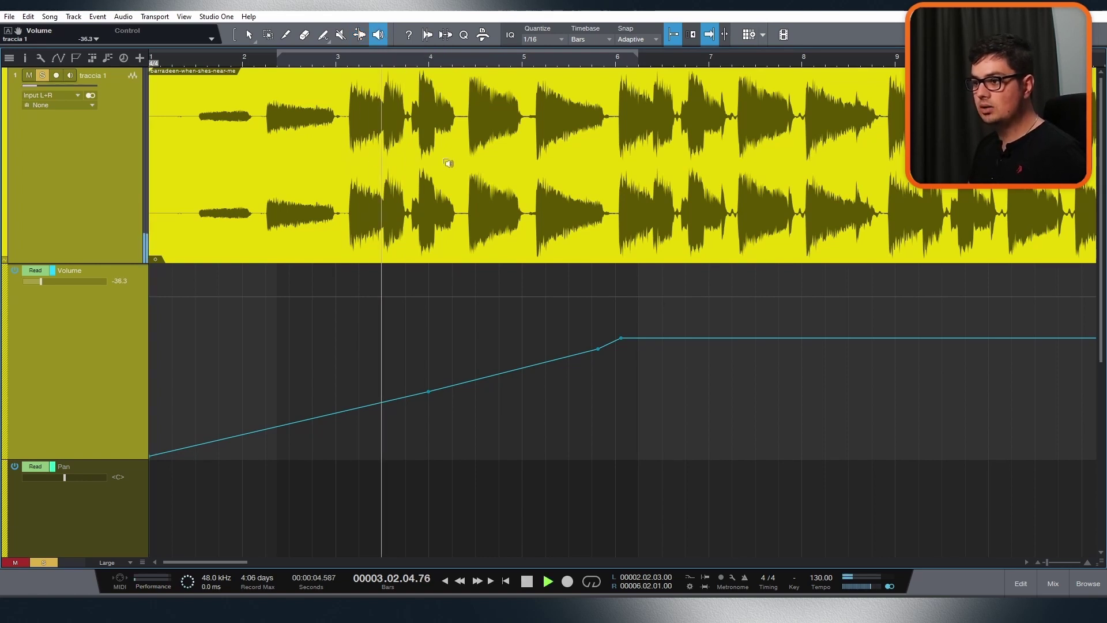
pyautogui.click(464, 157)
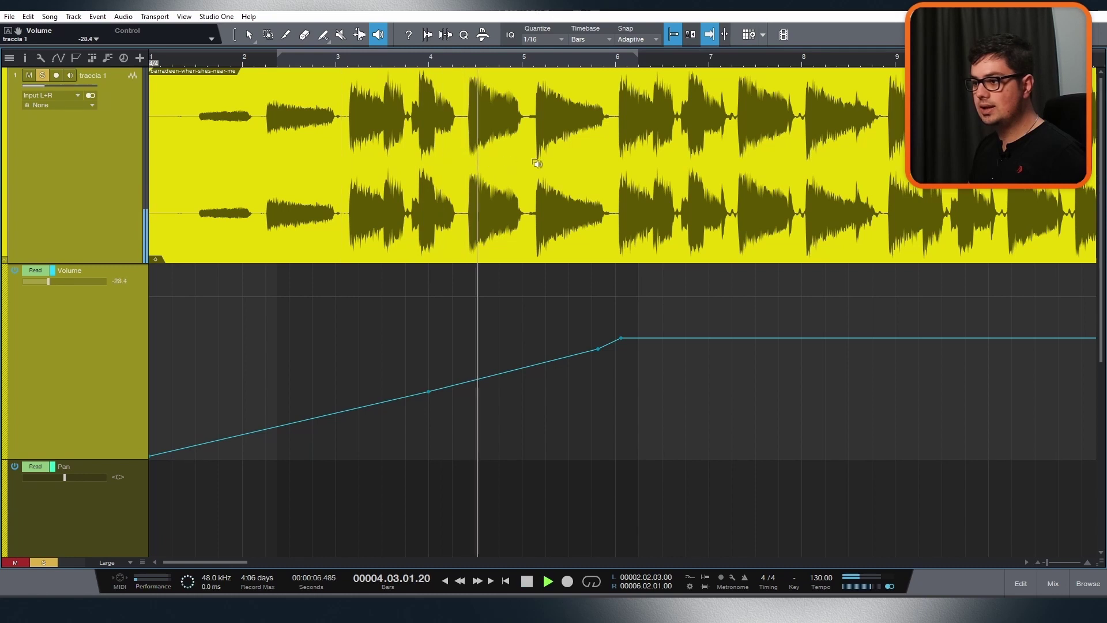
pyautogui.click(465, 140)
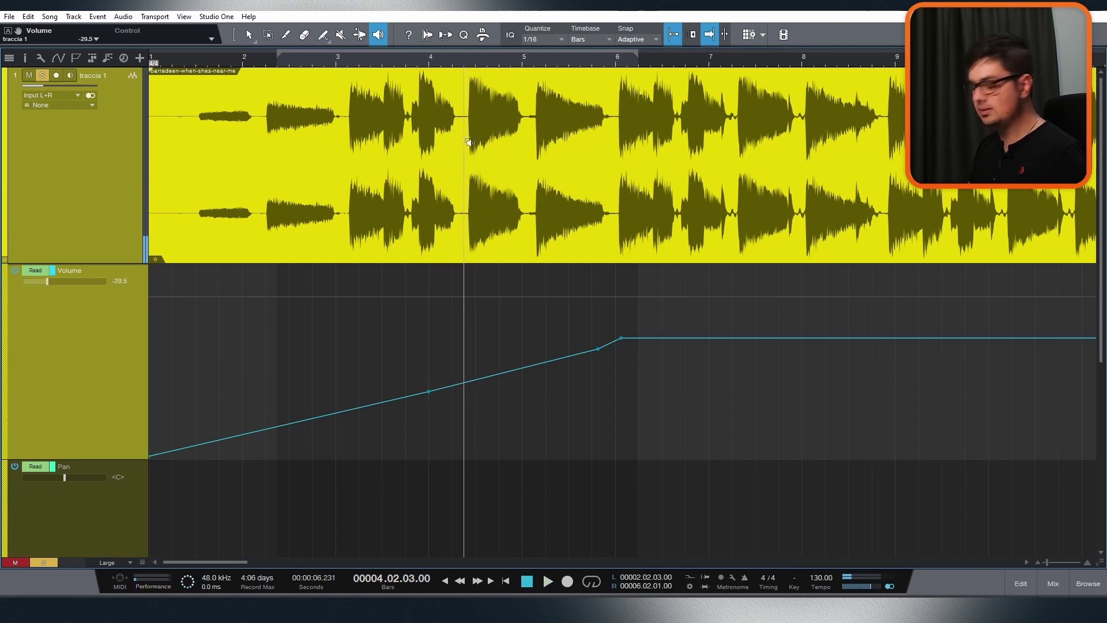
pyautogui.click(467, 142)
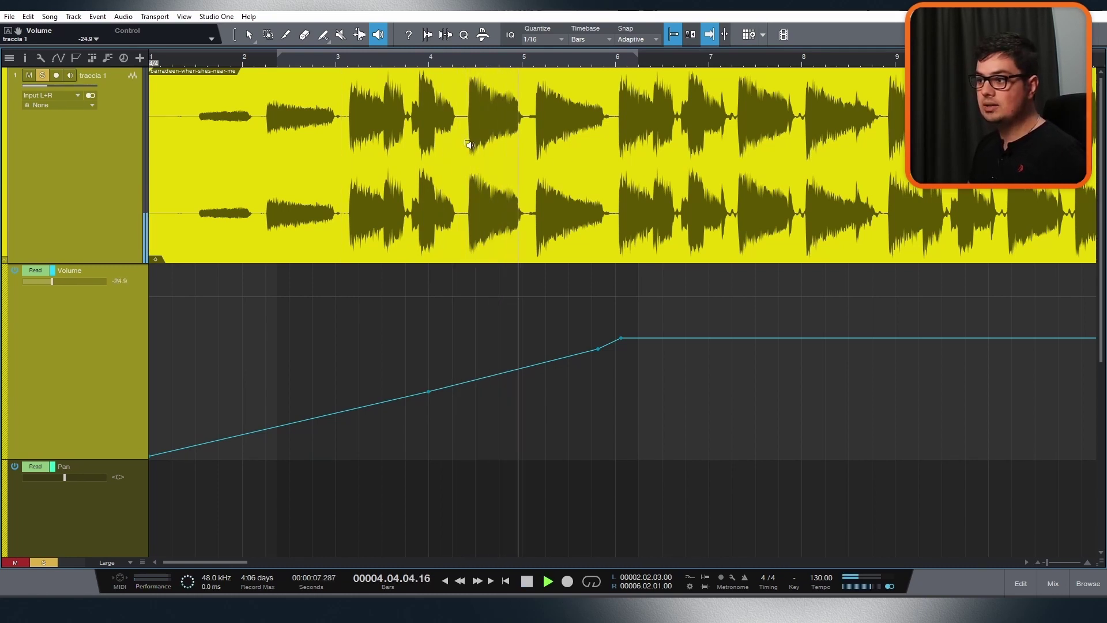
pyautogui.click(601, 135)
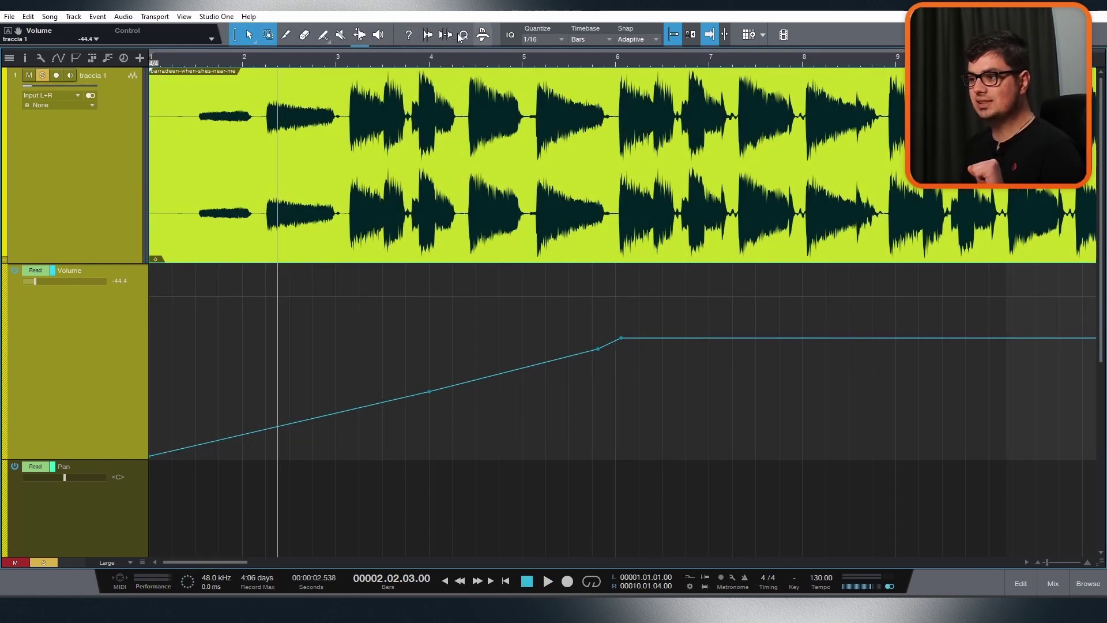
# - Show the tool help, check the Arrow tool's modifier functions over the traccia 1 clip, and hide the help again
pyautogui.click(410, 35)
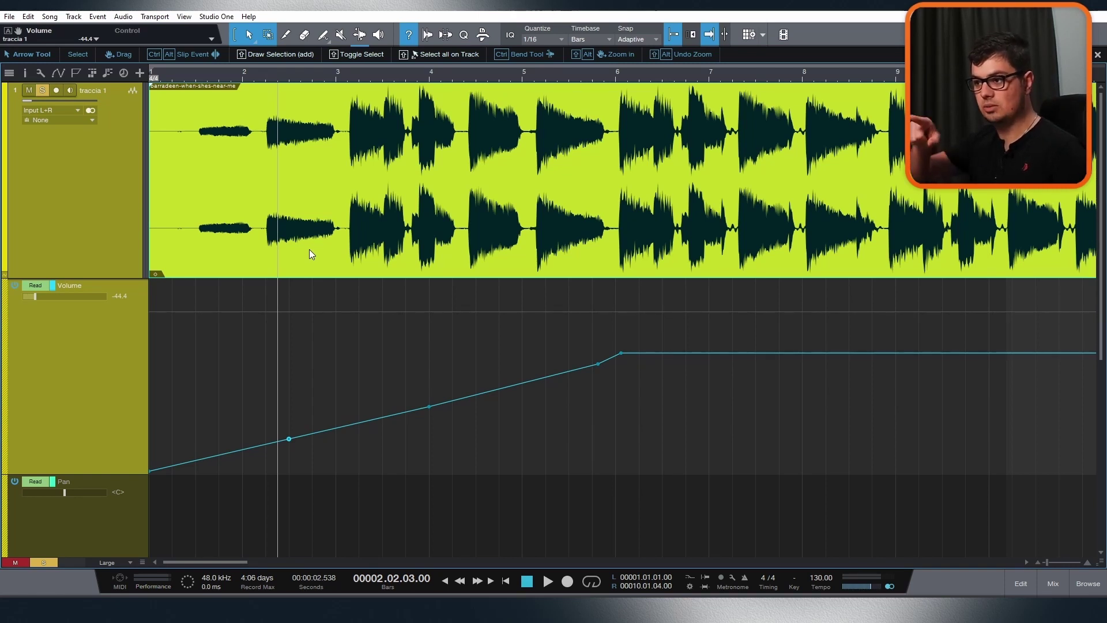
pyautogui.press('ctrl')
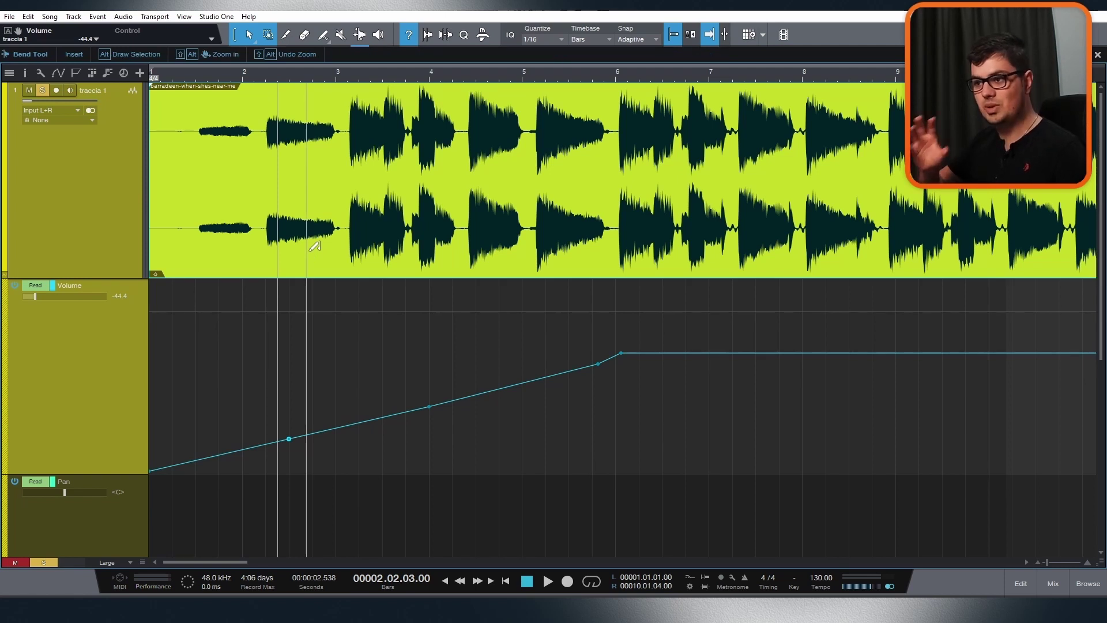
pyautogui.hotkey('ctrl', 'alt')
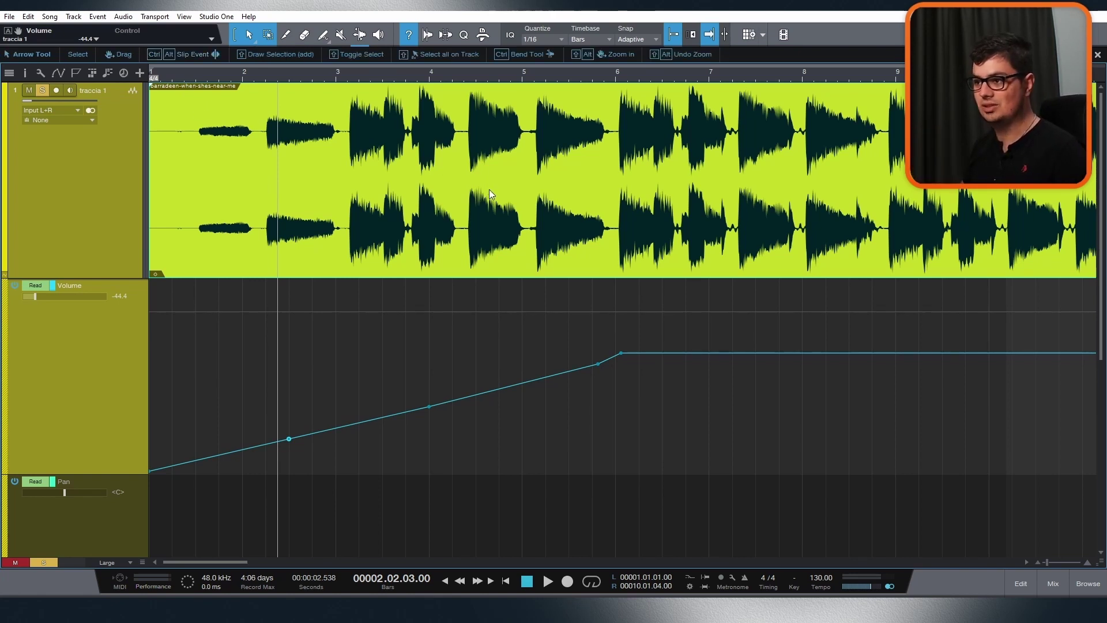
pyautogui.click(411, 35)
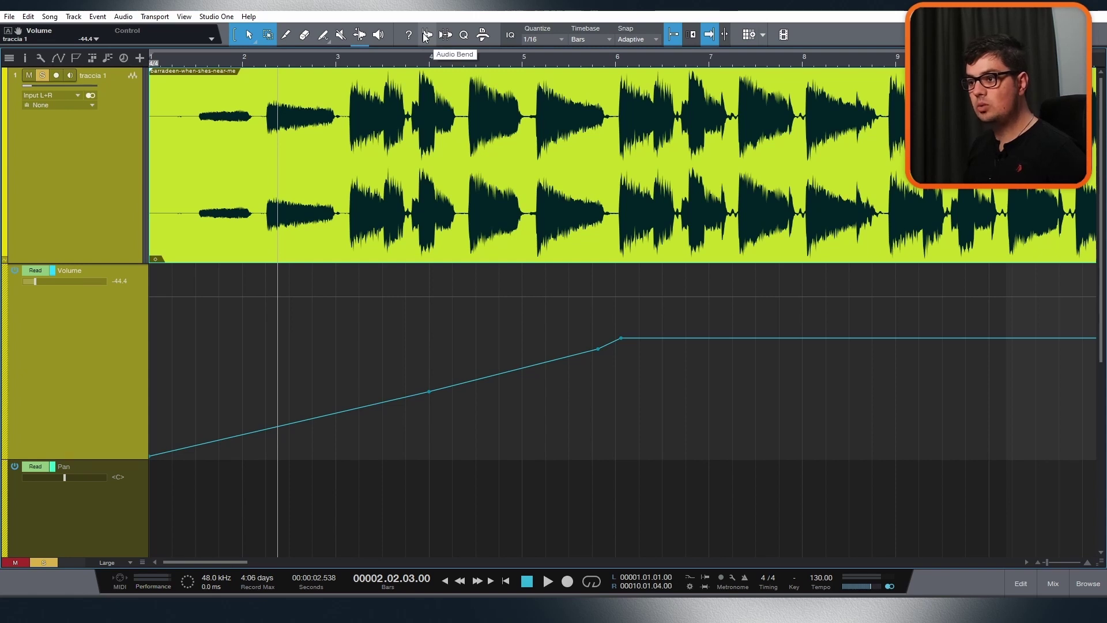
# - Show the Audio Bend options, split the traccia 1 clip between bars 11 and 12, and select the first part
pyautogui.click(426, 35)
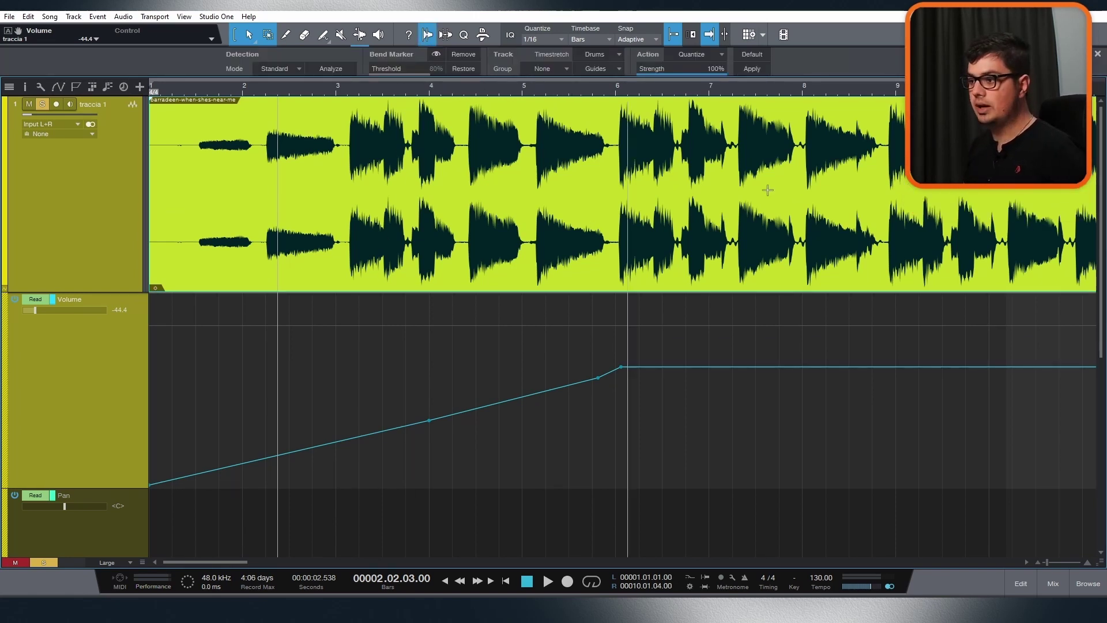
pyautogui.scroll(-5, 387, 225)
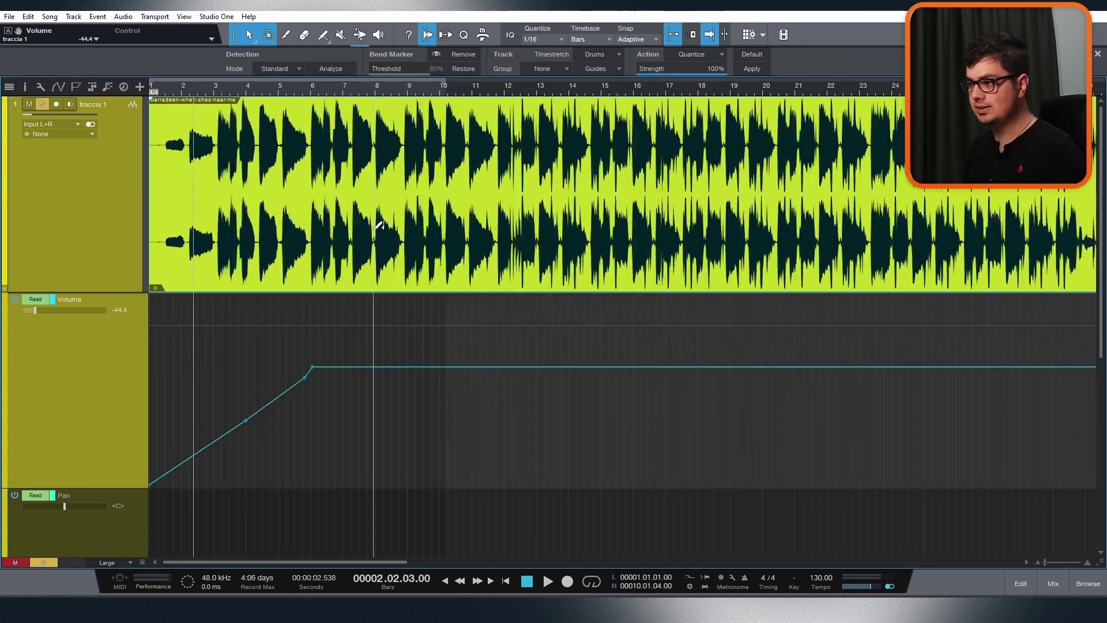
pyautogui.press('3')
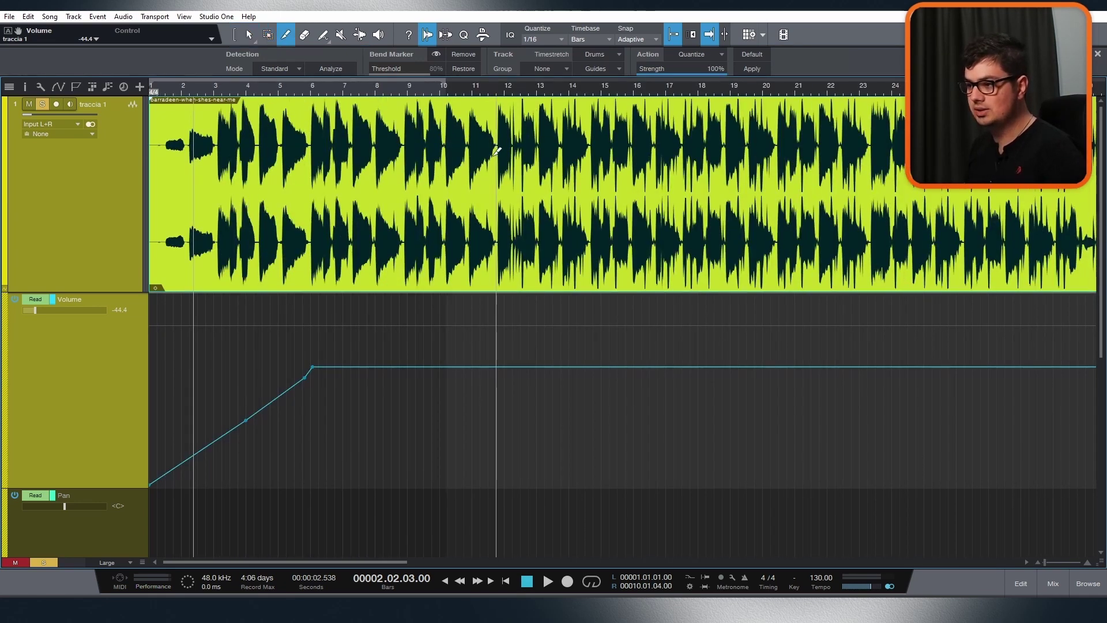
pyautogui.click(496, 242)
pyautogui.press('1')
pyautogui.click(298, 268)
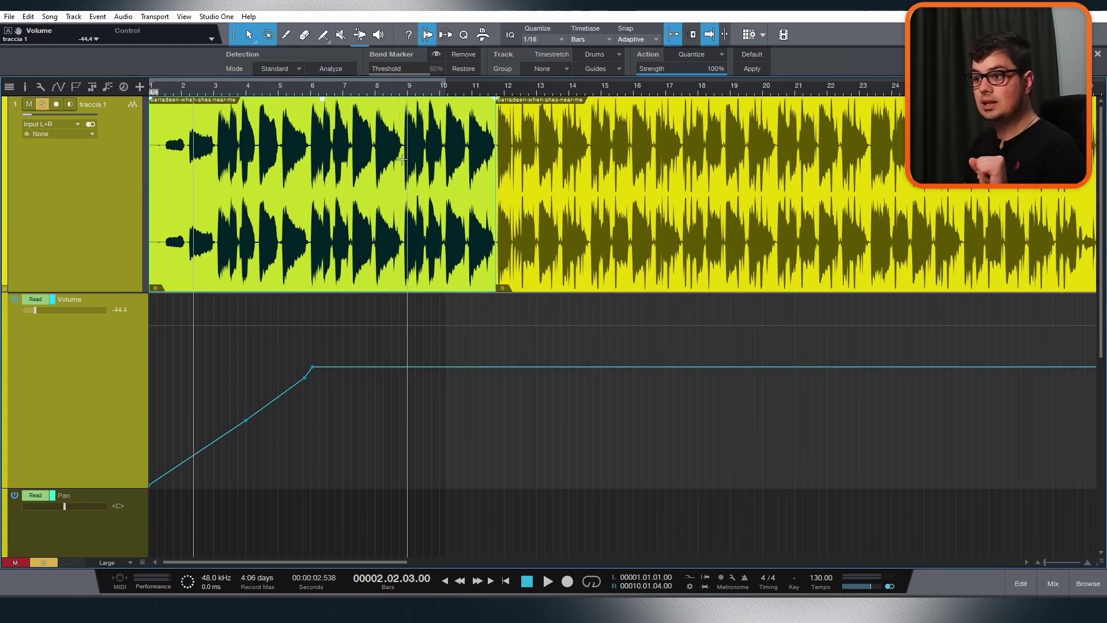
# - Analyze the first traccia 1 clip for bend markers, inspect them along the waveform, and remove them again
pyautogui.click(326, 70)
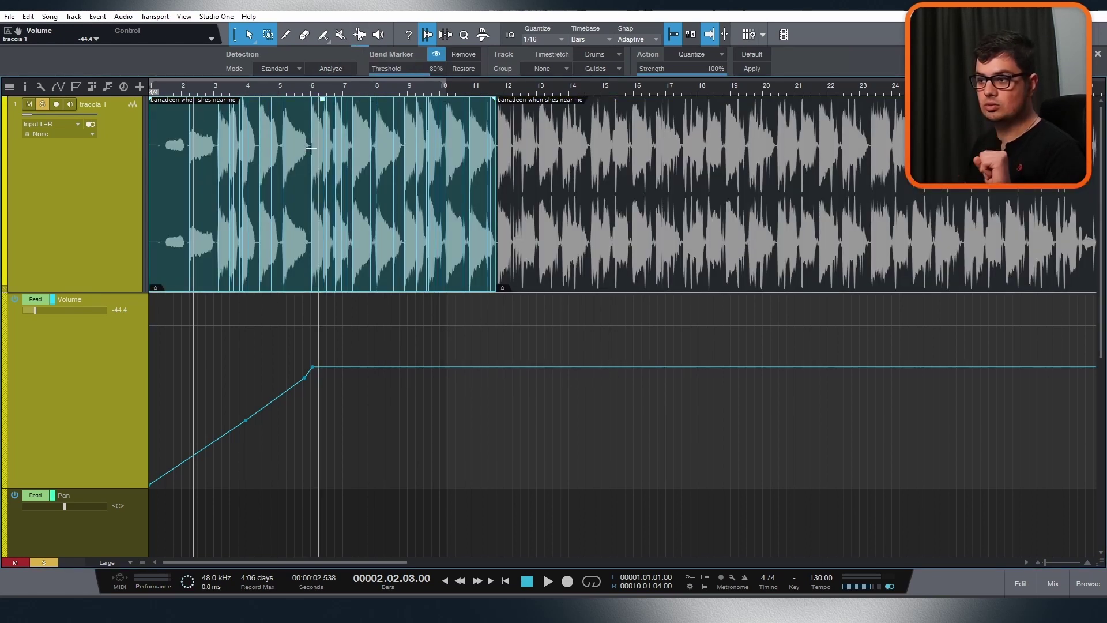
pyautogui.scroll(4, 190, 189)
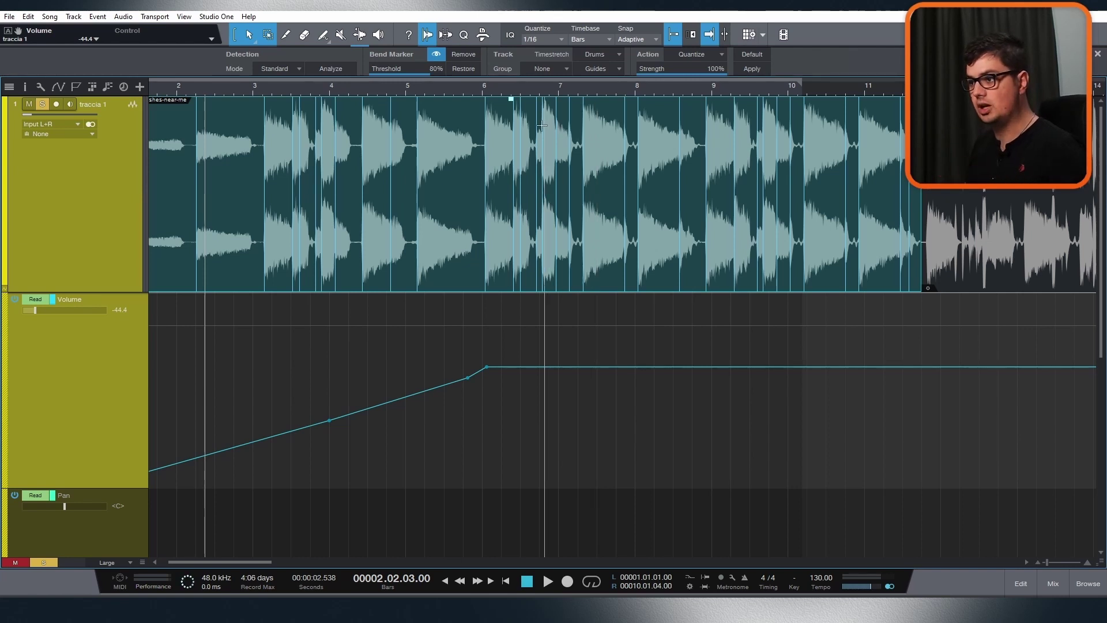
pyautogui.click(472, 93)
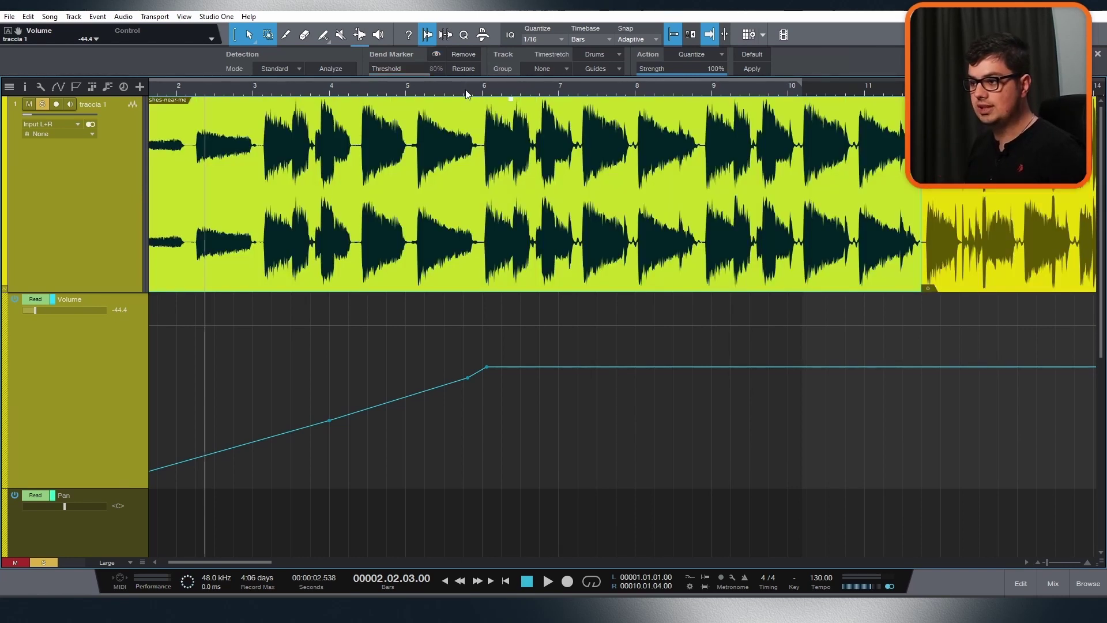
# - Show the Strip Silence options, examine the quiet gaps in the first clip, and check the detection material choices, keeping Little Silence
pyautogui.click(446, 35)
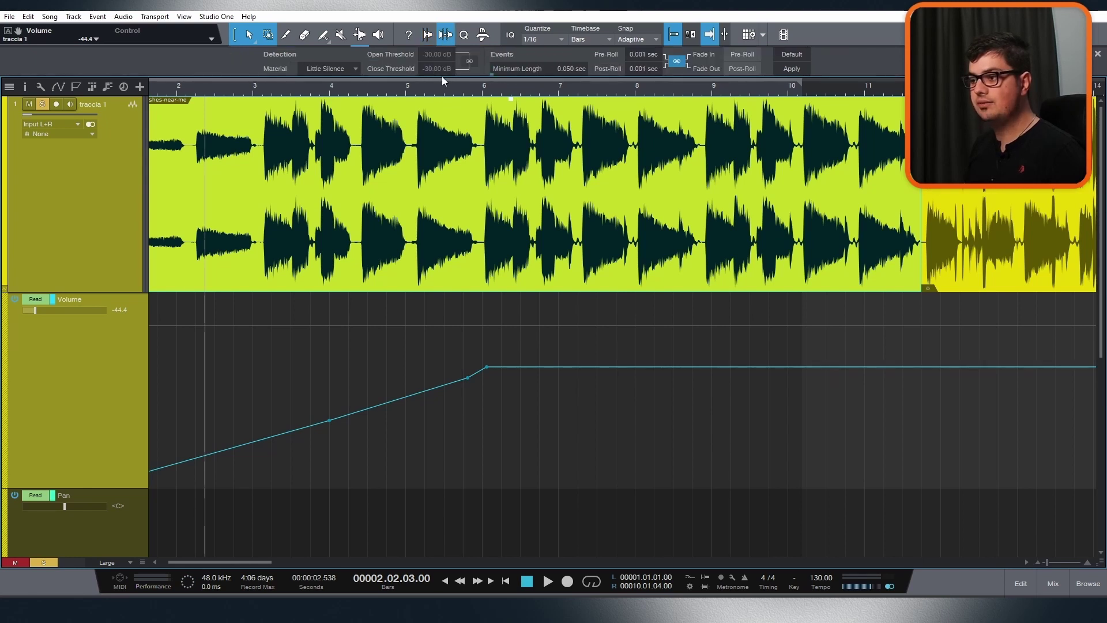
pyautogui.hscroll(-2, 410, 214)
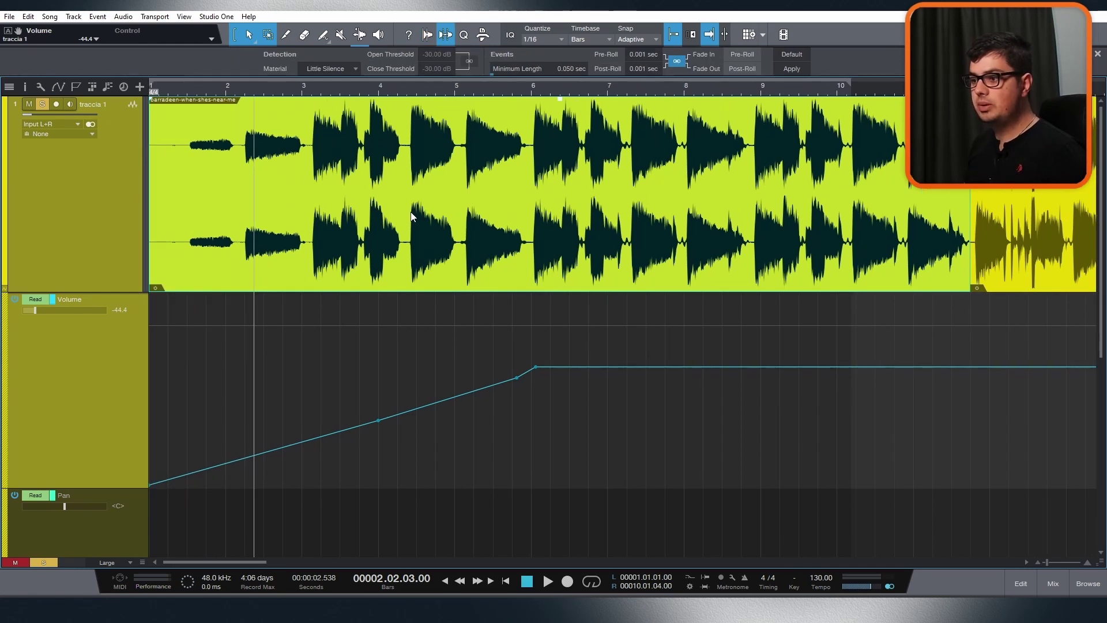
pyautogui.scroll(-2, 412, 216)
pyautogui.scroll(2, 186, 174)
pyautogui.hscroll(-1, 247, 189)
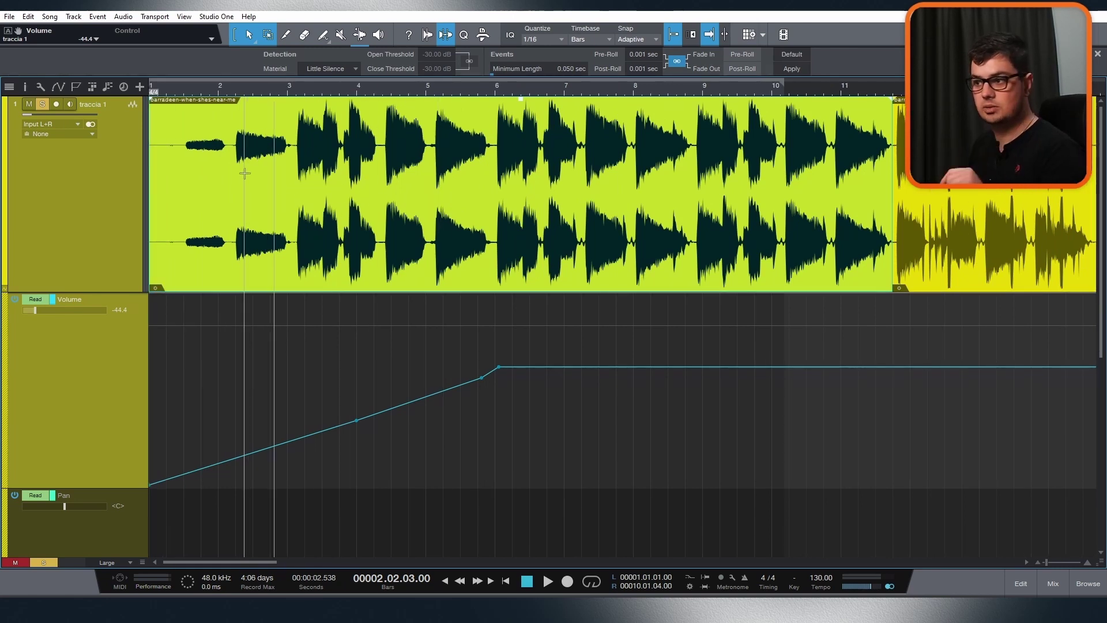
pyautogui.scroll(2, 432, 173)
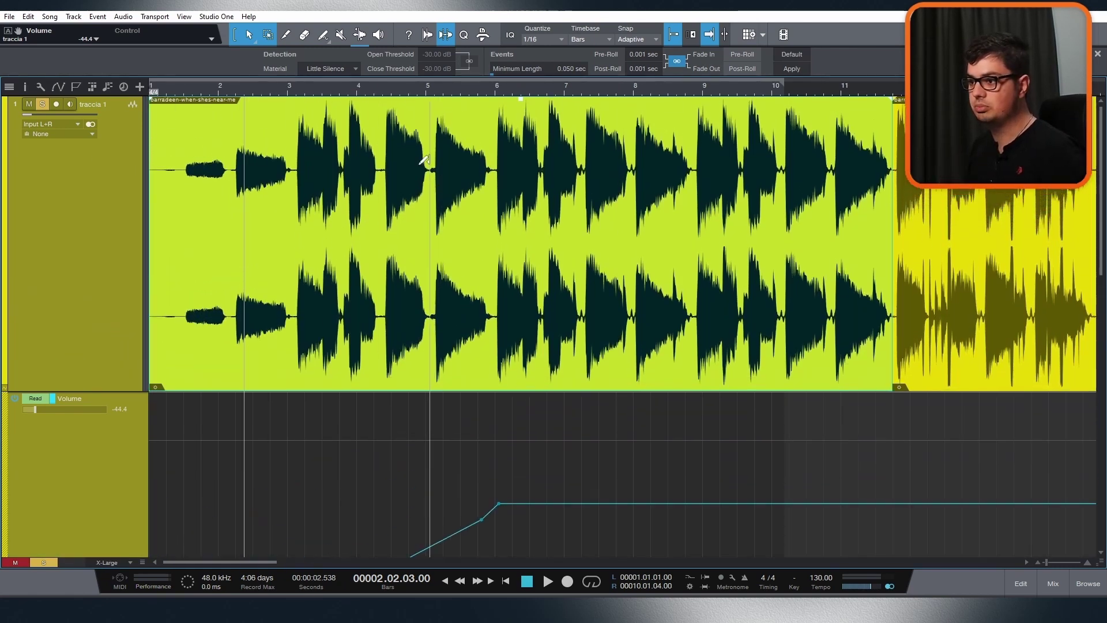
pyautogui.scroll(4, 339, 172)
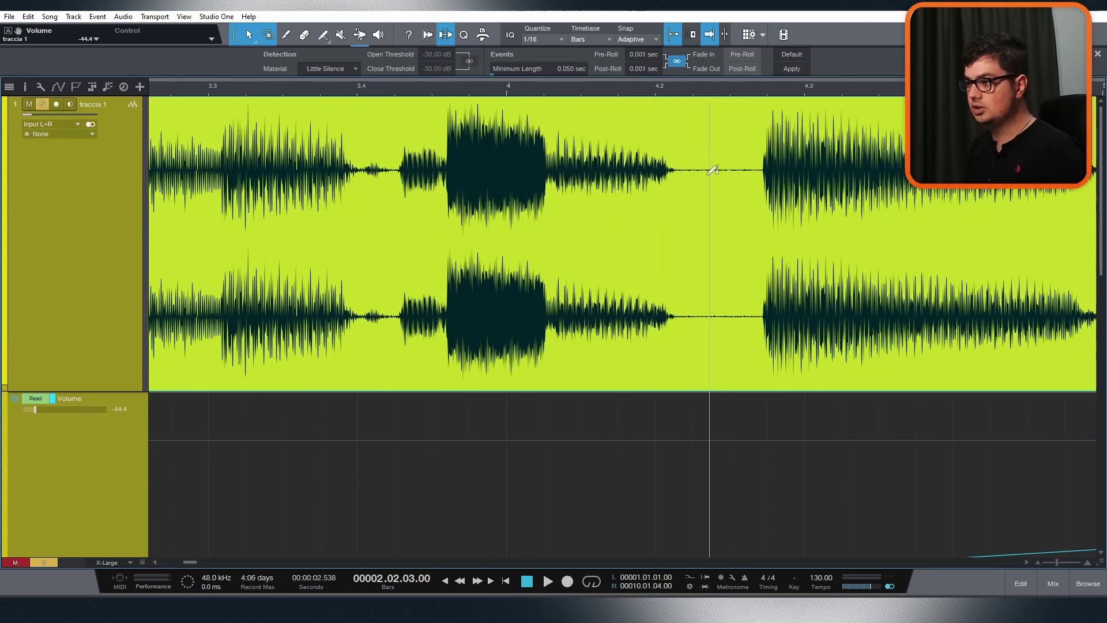
pyautogui.scroll(-6, 714, 167)
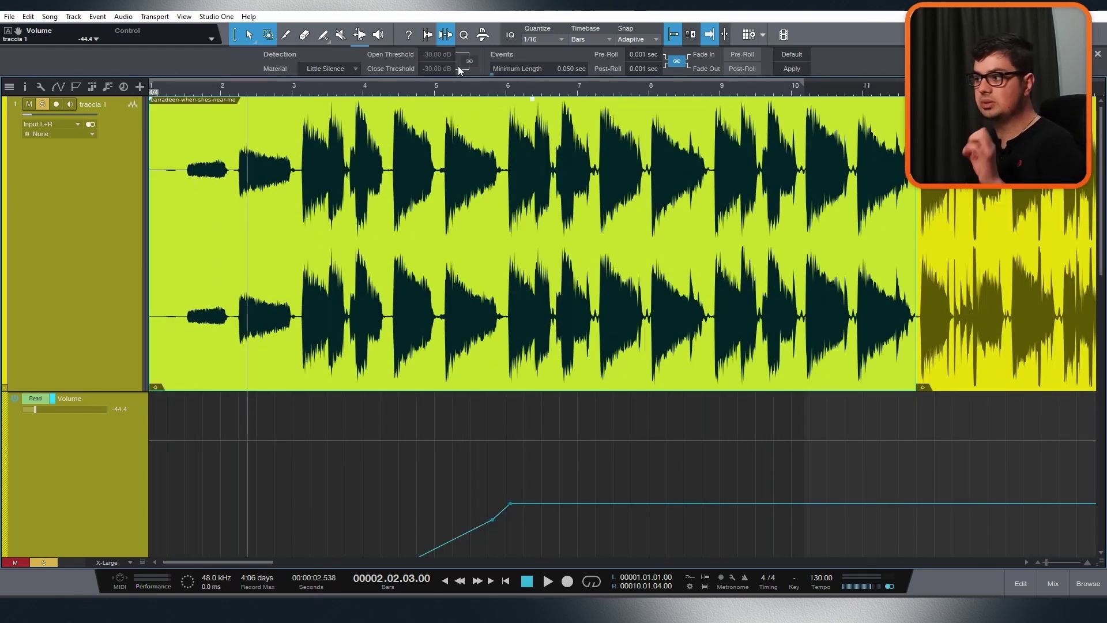
pyautogui.click(340, 72)
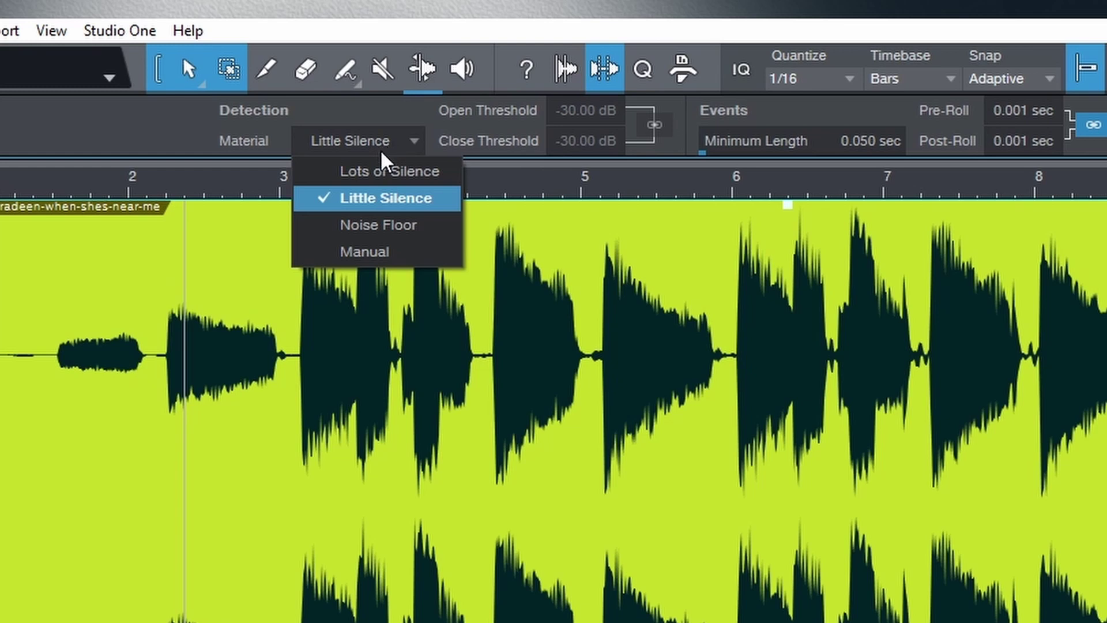
pyautogui.click(385, 131)
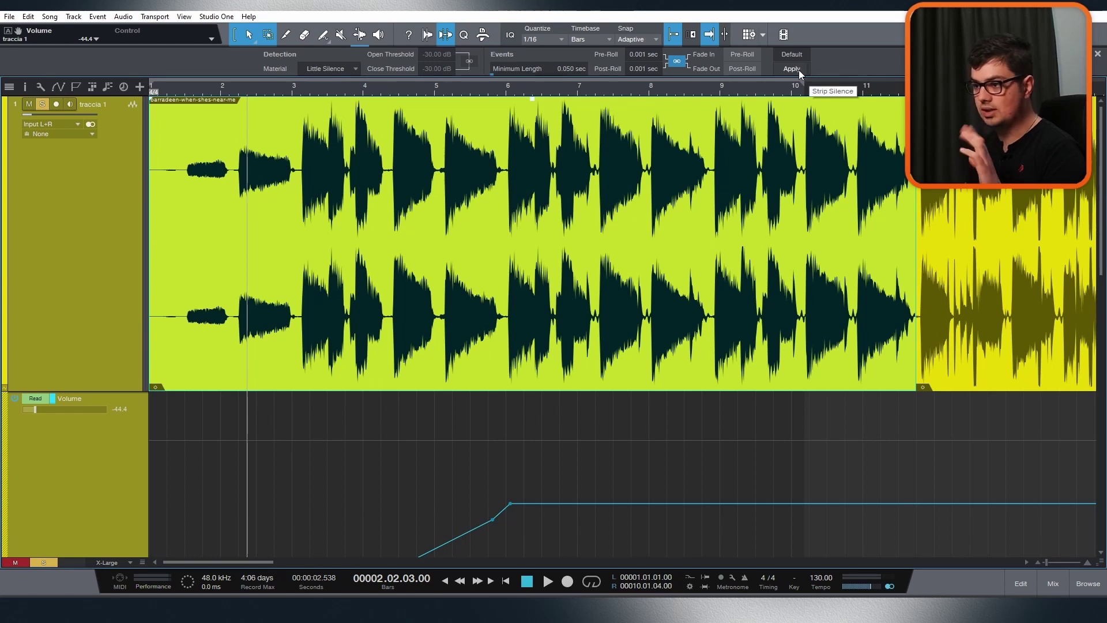
# - Try Strip Silence with Little Silence on the first traccia 1 clip, inspect the resulting pieces, and undo it
pyautogui.click(796, 69)
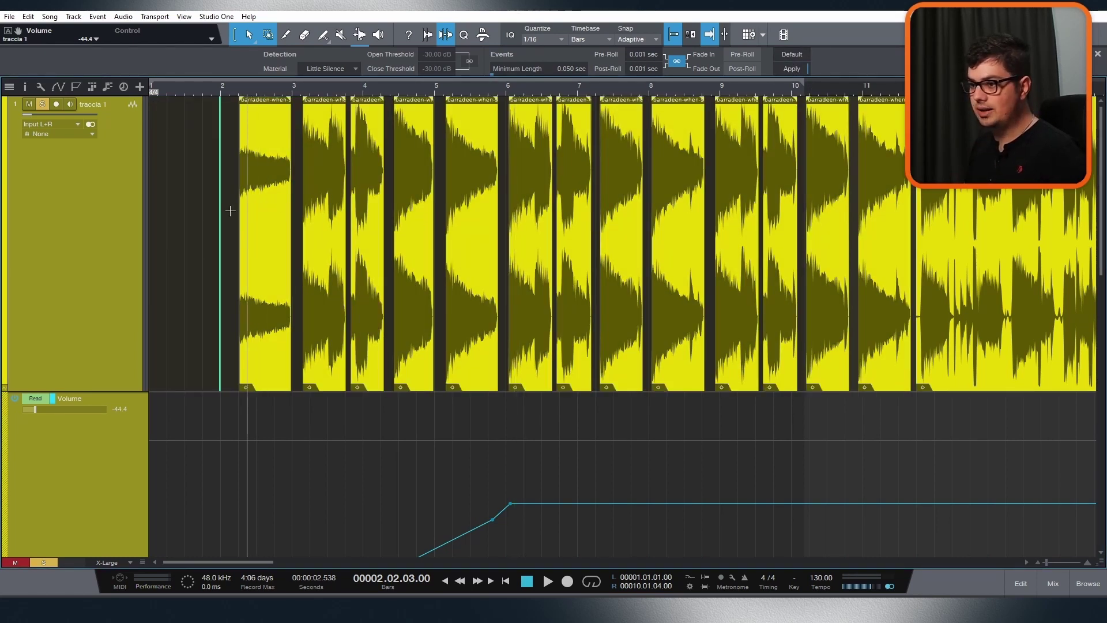
pyautogui.scroll(5, 308, 187)
pyautogui.scroll(-5, 345, 195)
pyautogui.scroll(-3, 344, 195)
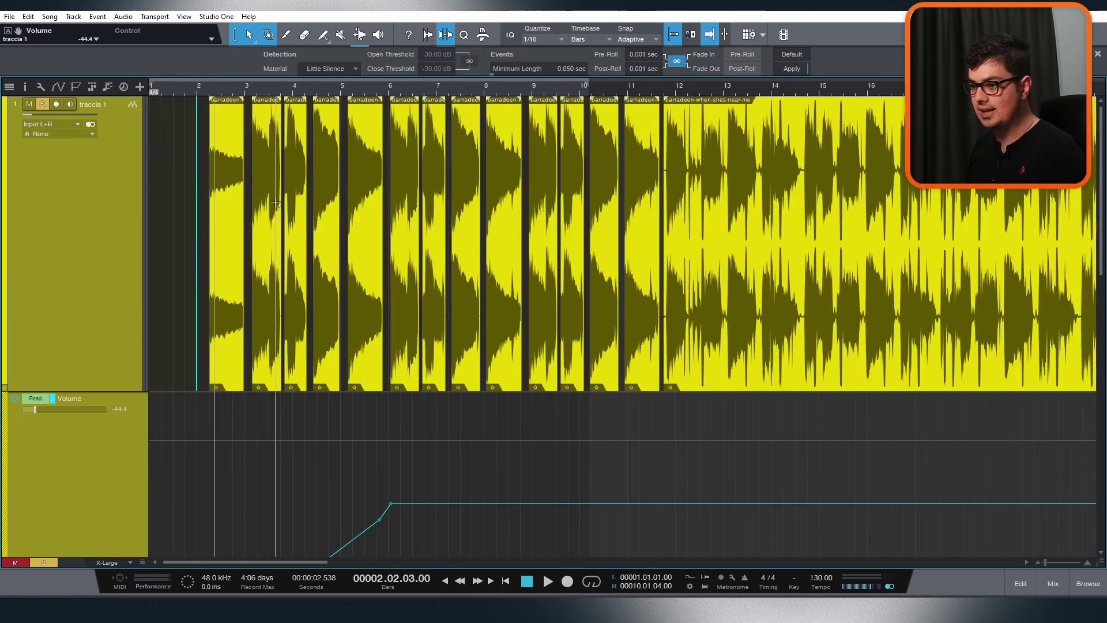
pyautogui.hotkey('ctrl', 'z')
pyautogui.scroll(3, 178, 180)
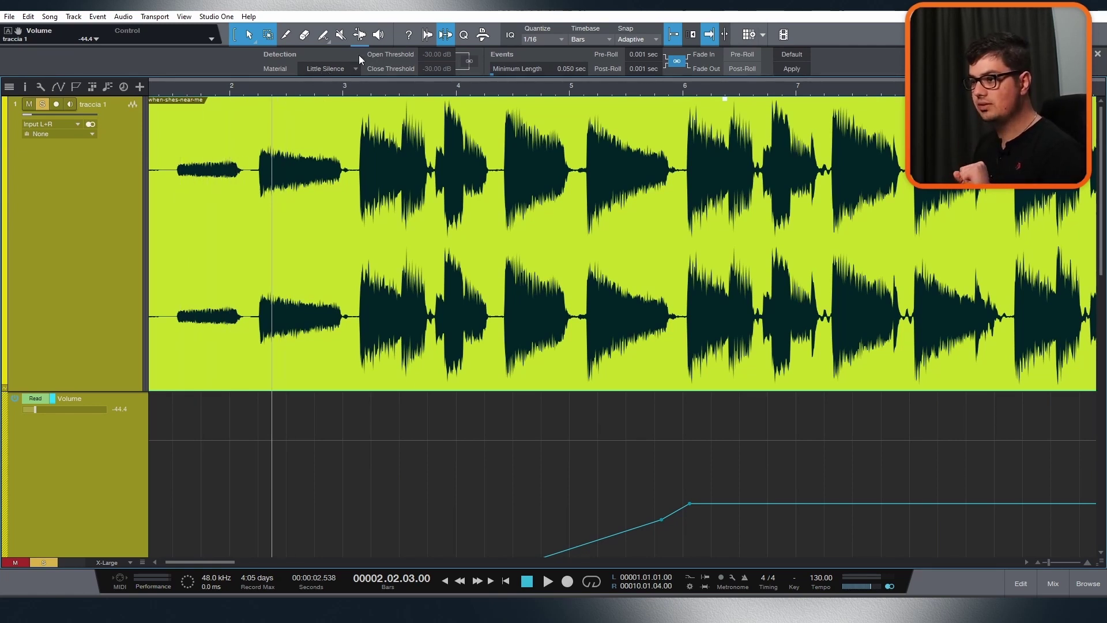
# - Show the Quantize options, apply the straight 1/16 grid to the first clip, and set the quantize Start strength to 100%
pyautogui.click(467, 36)
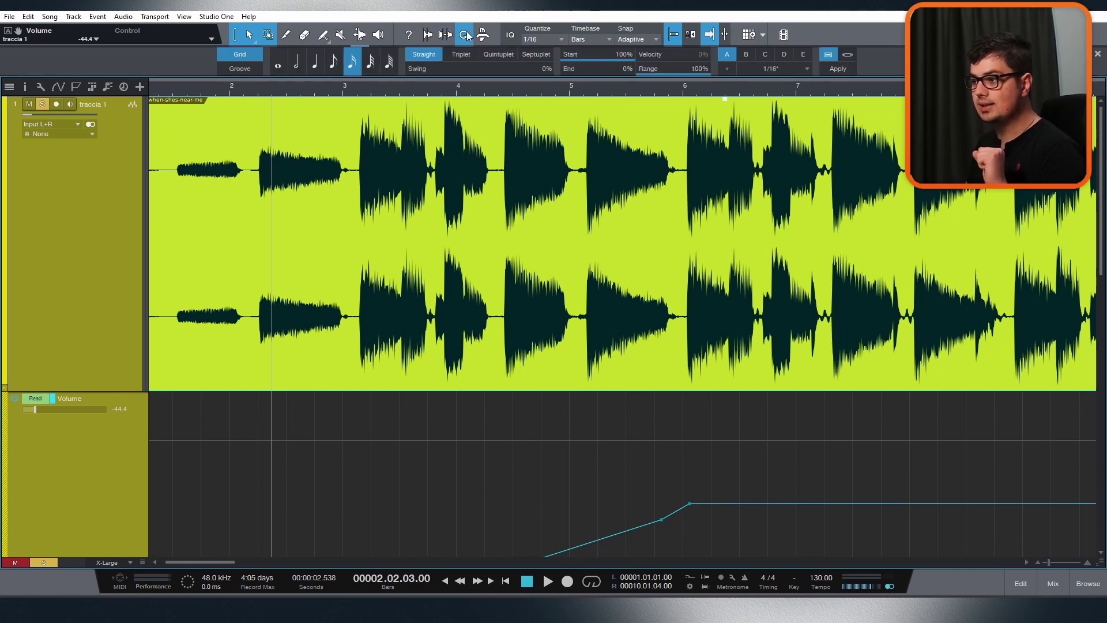
pyautogui.scroll(-2, 485, 109)
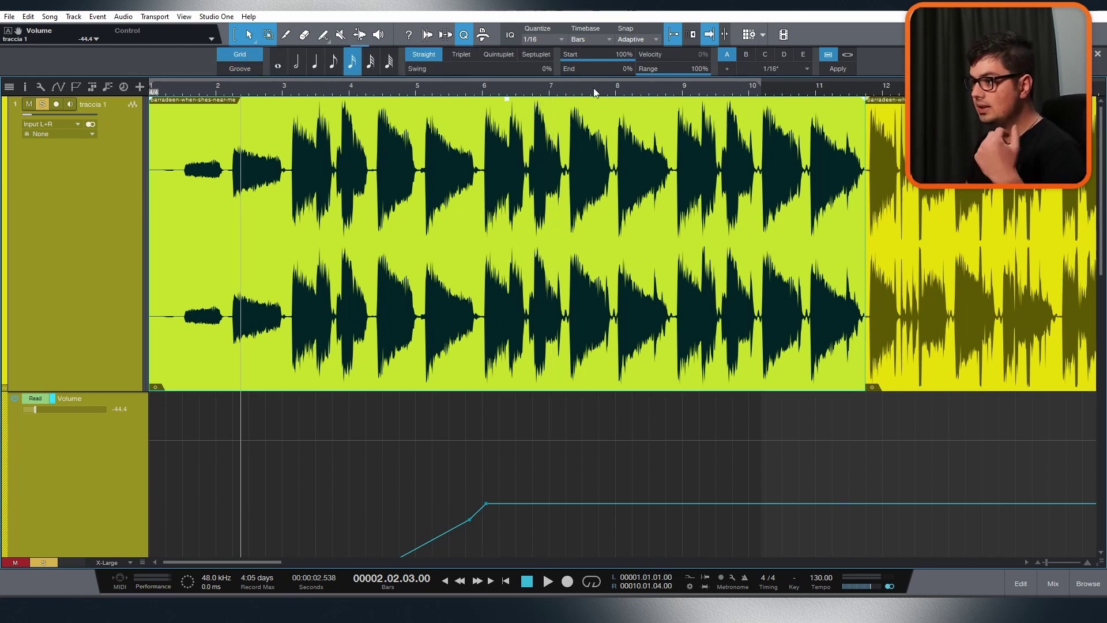
pyautogui.click(837, 70)
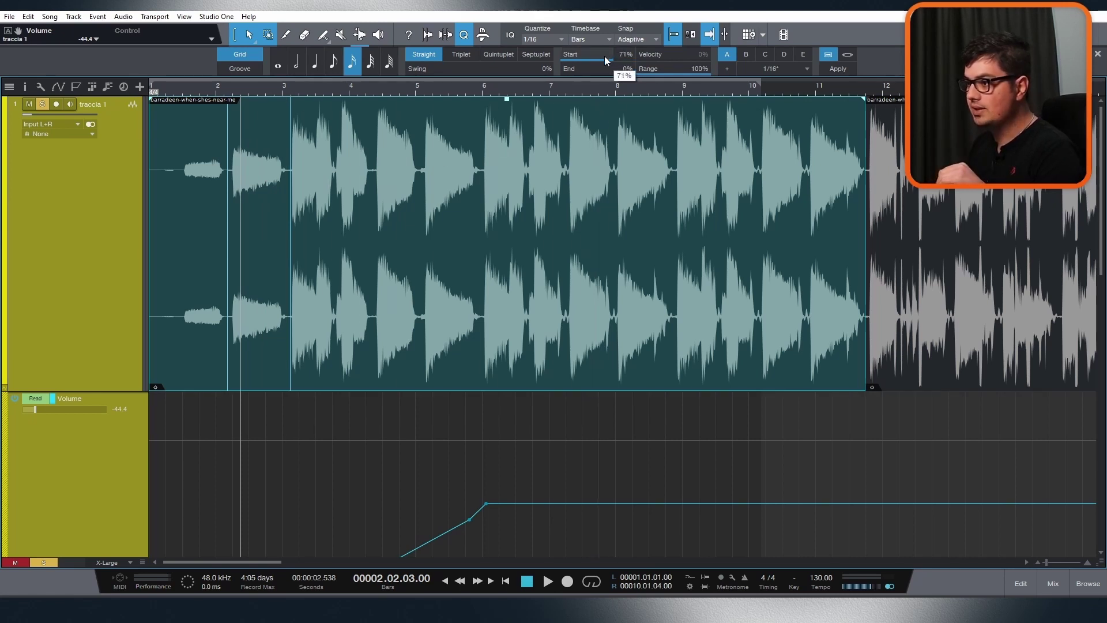
pyautogui.moveTo(605, 57); pyautogui.dragTo(777, 57)
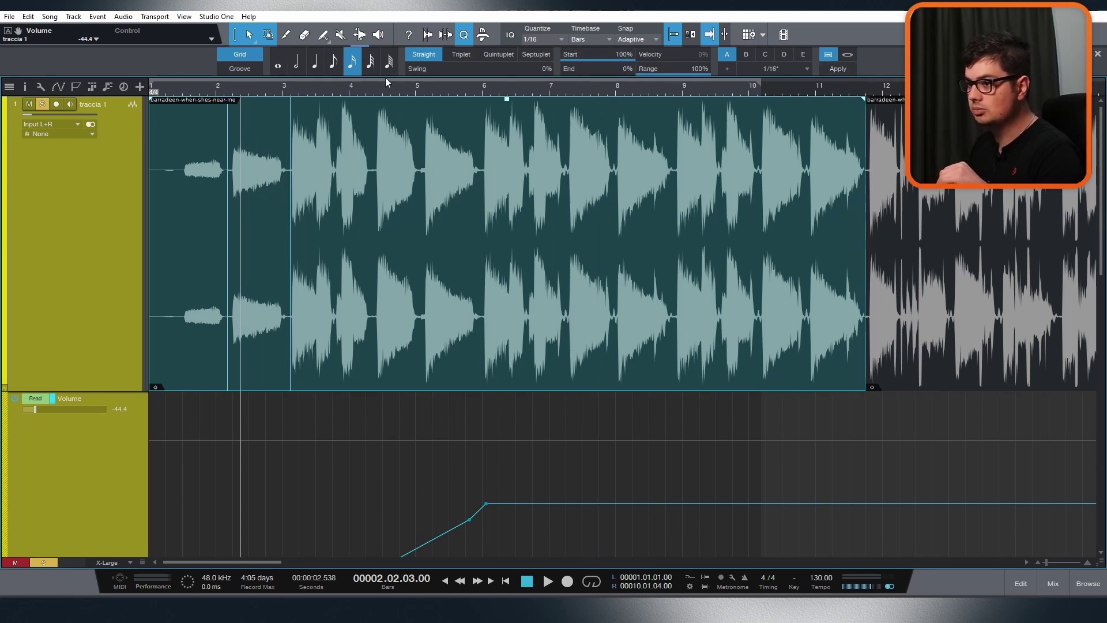
# - Analyze the first clip's transients with Audio Bend and apply the straight 1/16 quantize to its bend markers
pyautogui.click(430, 36)
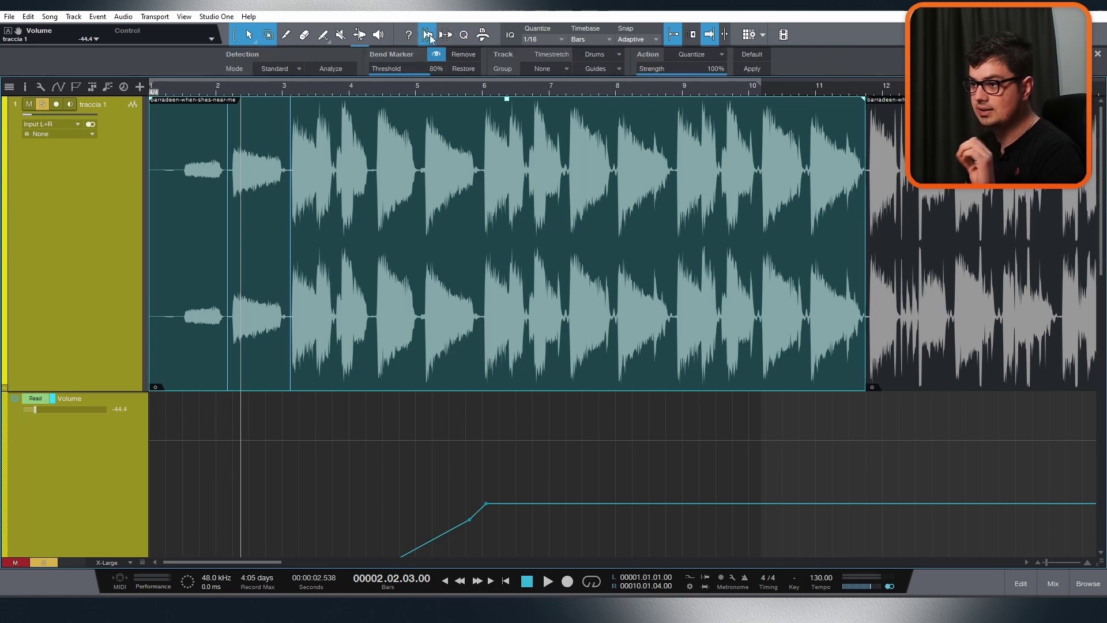
pyautogui.click(332, 68)
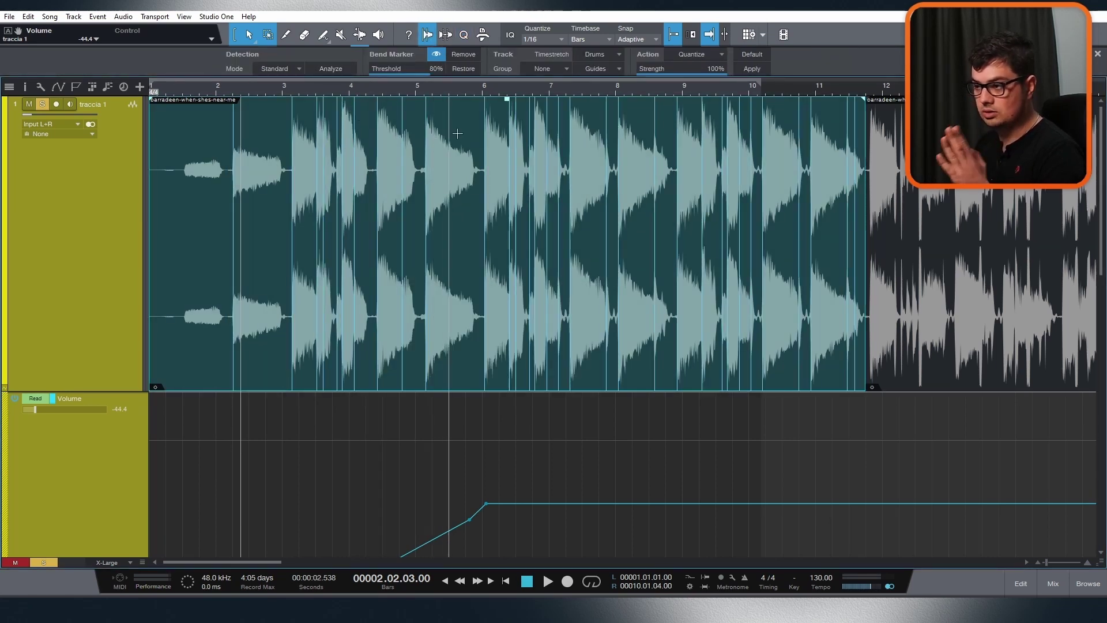
pyautogui.click(463, 35)
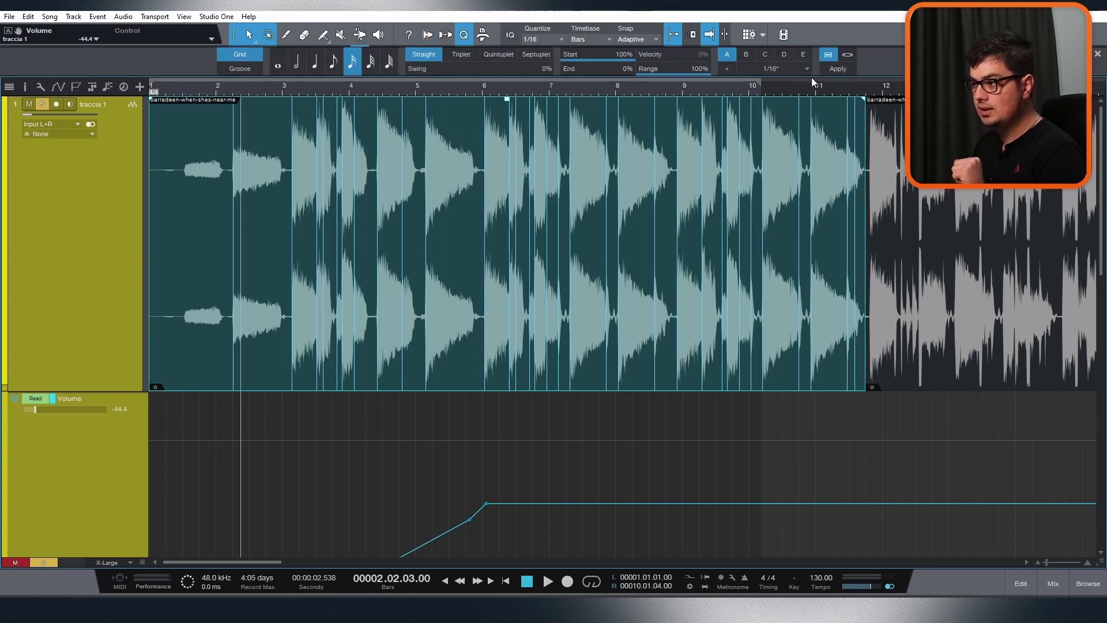
pyautogui.click(837, 70)
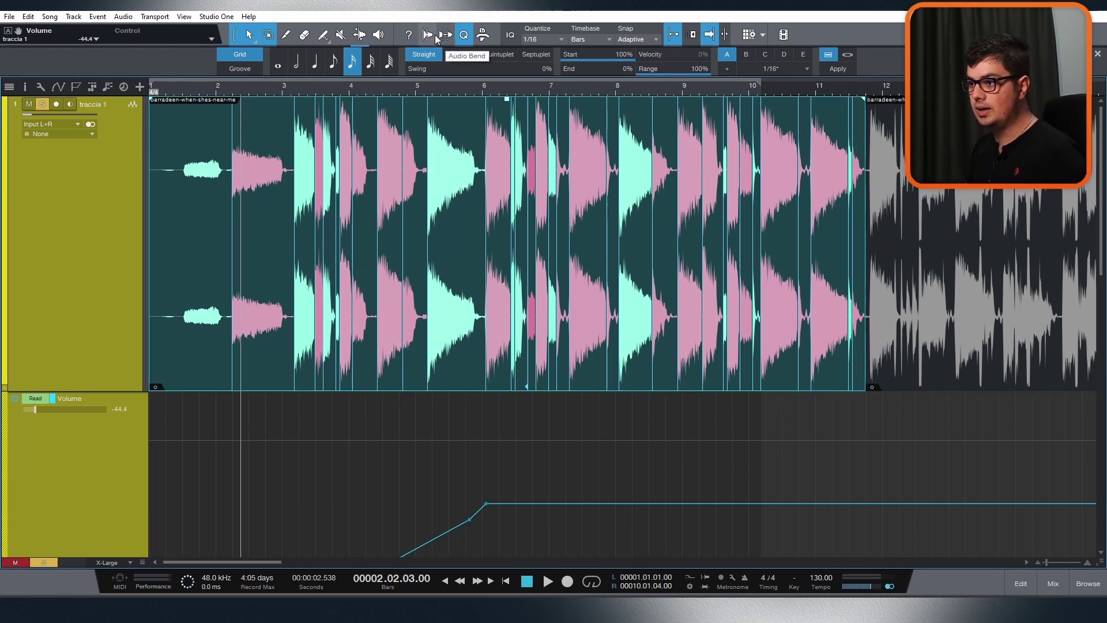
# - Compare the first clip with and without quantize by undoing and reapplying it, and examine the stretched sections up to bar 8
pyautogui.scroll(4, 271, 253)
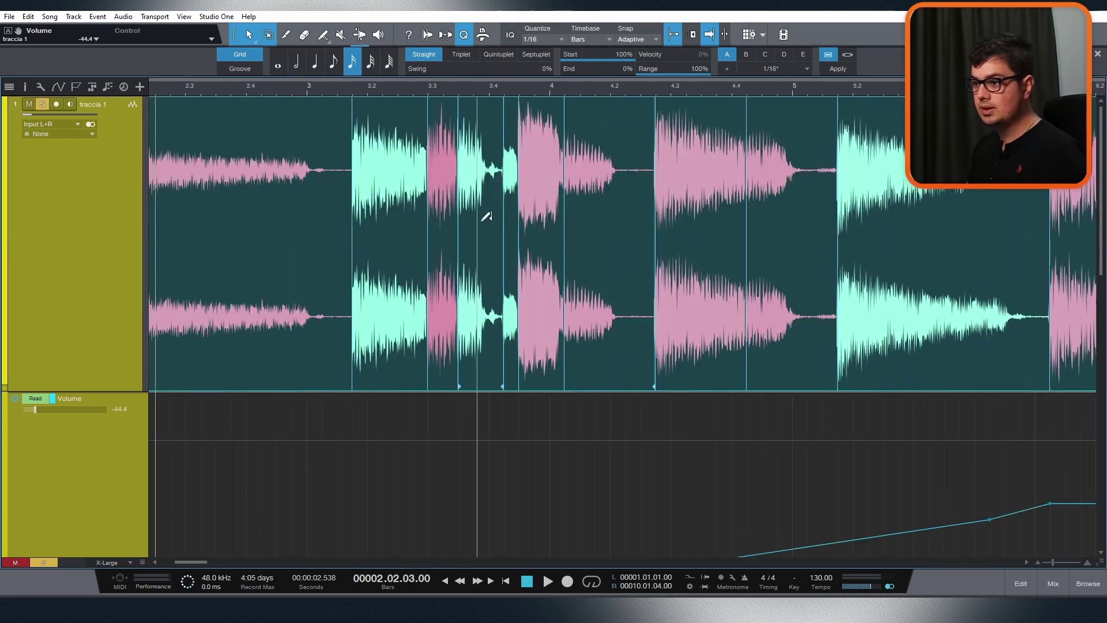
pyautogui.press('q')
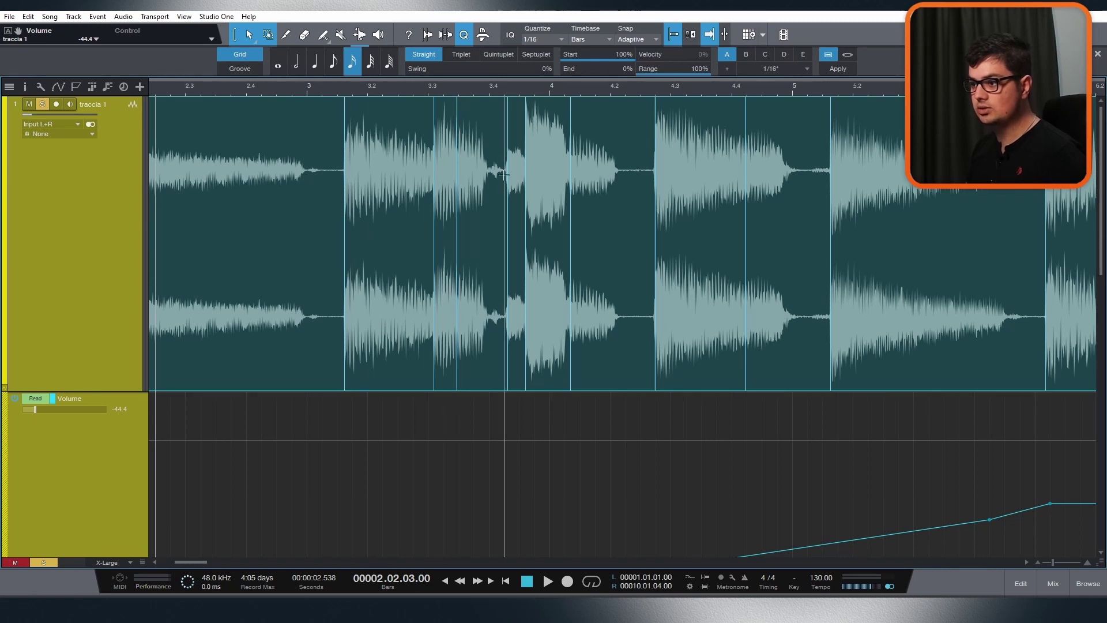
pyautogui.click(839, 70)
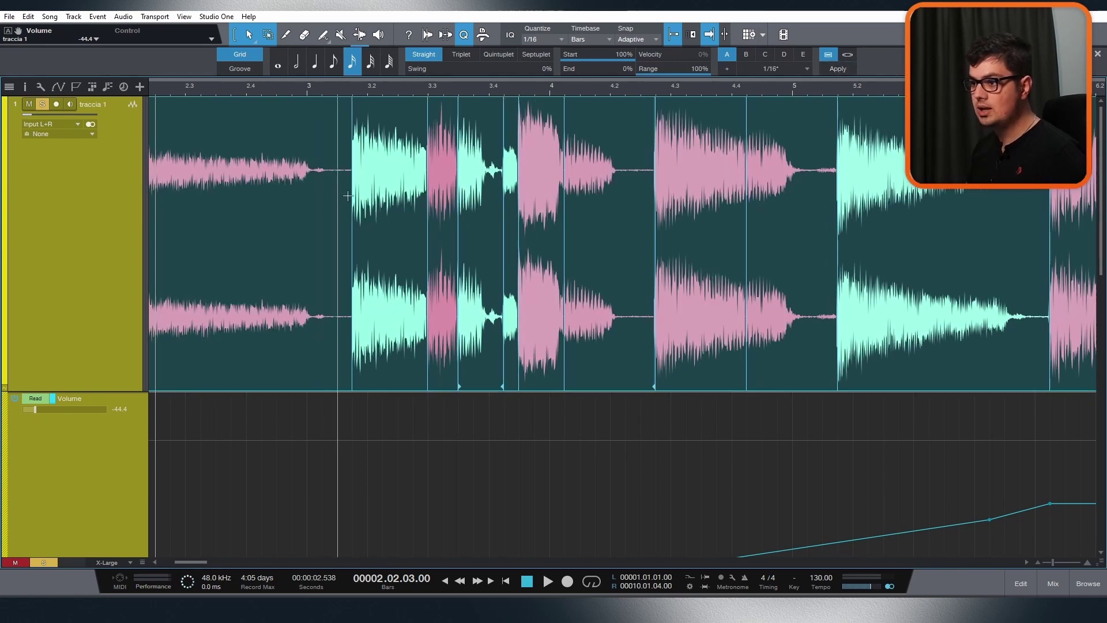
pyautogui.scroll(-2, 453, 192)
pyautogui.hscroll(-2, 421, 209)
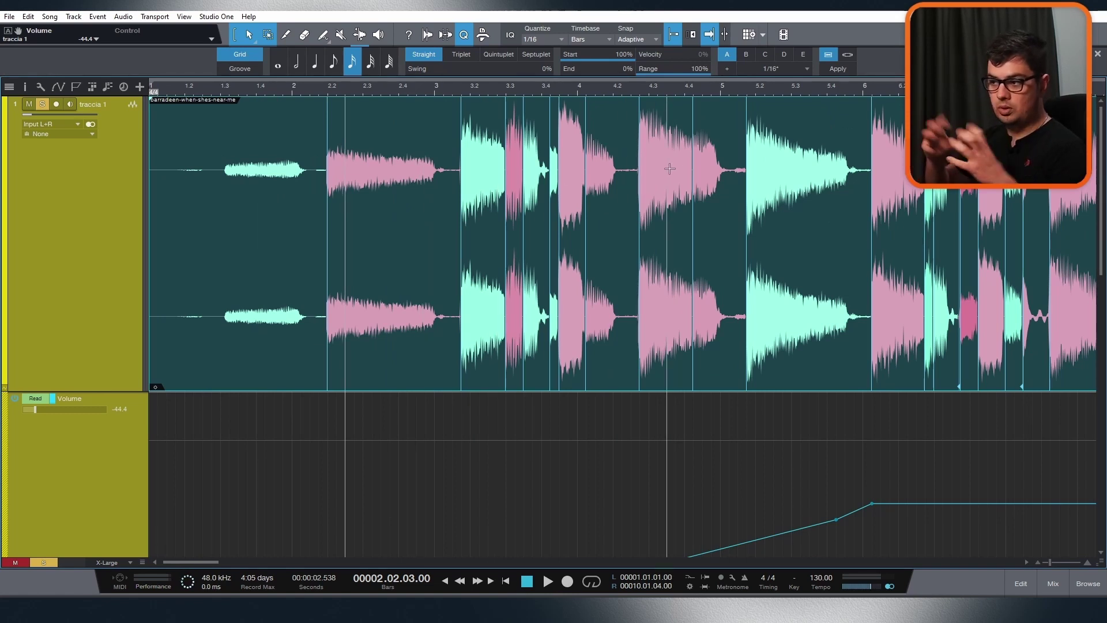
pyautogui.hscroll(1, 718, 175)
pyautogui.hscroll(4, 719, 176)
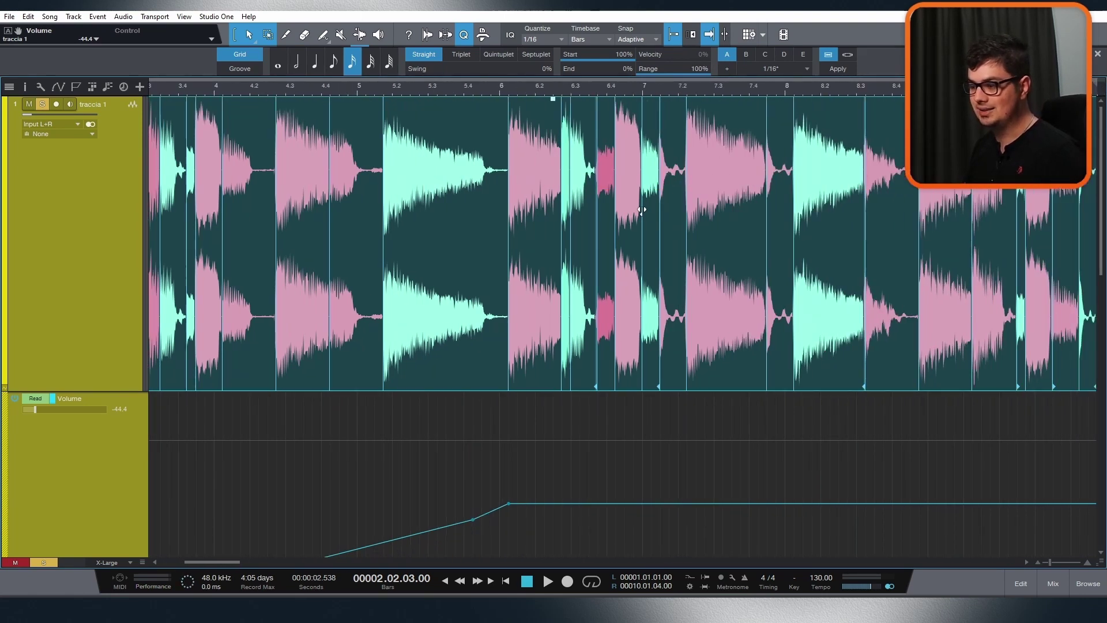
pyautogui.scroll(-2, 672, 180)
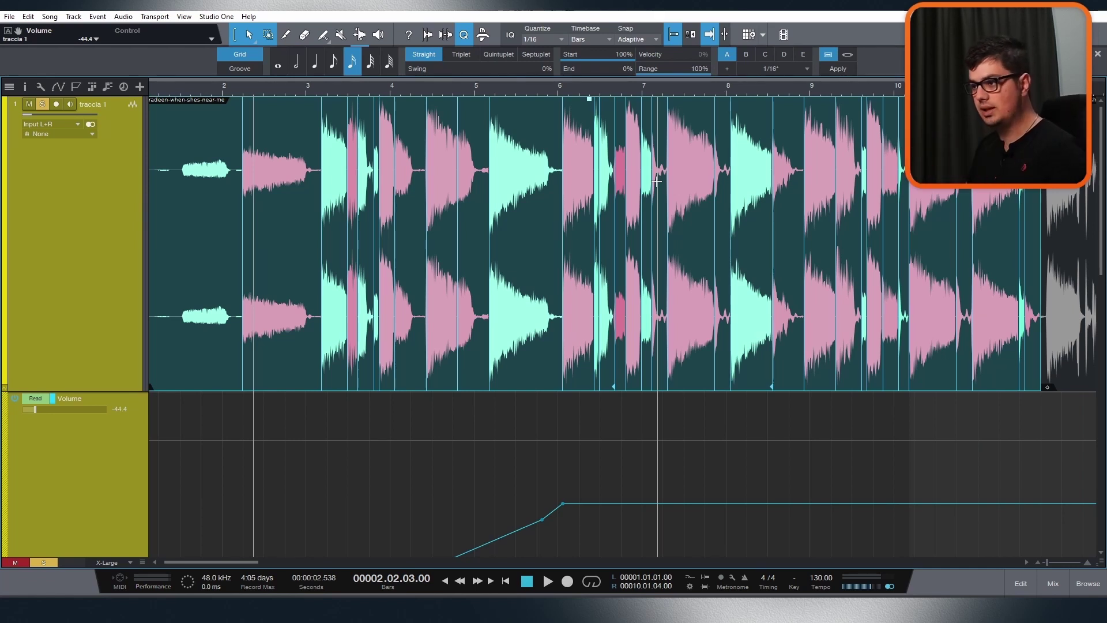
# - Undo the quantize, the bend marker analysis and the split so that traccia 1 is one clip again
pyautogui.hotkey('ctrl', 'z')
pyautogui.hotkey('ctrl', 'z')
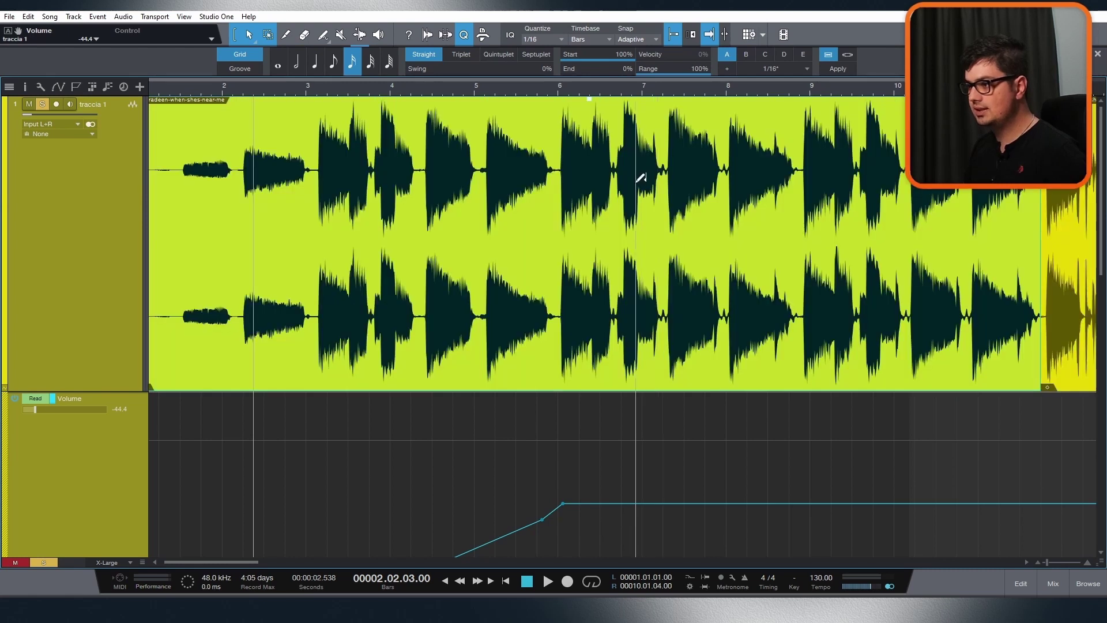
pyautogui.scroll(-2, 636, 182)
pyautogui.hotkey('ctrl', 'z')
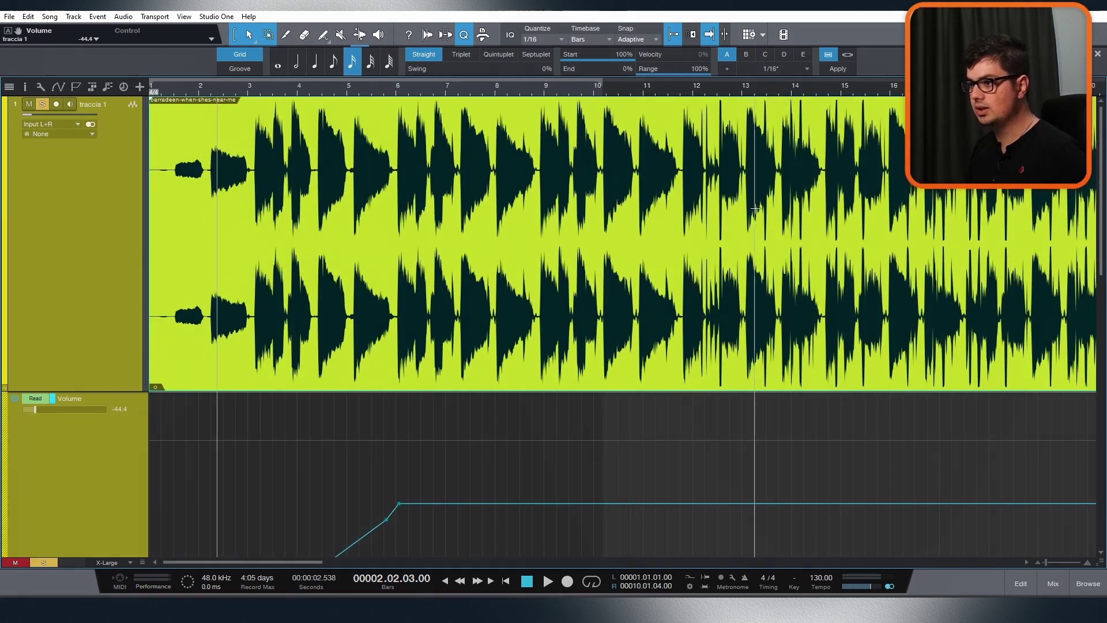